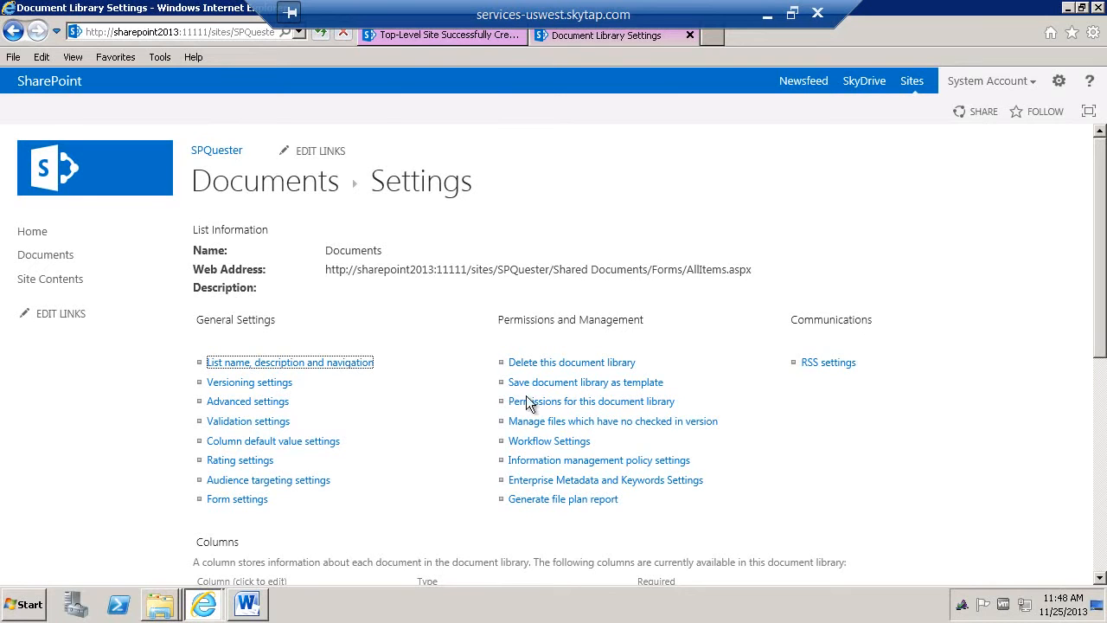
Activate the Metadata Navigation and Filtering feature for the SPQuester site
click(1064, 83)
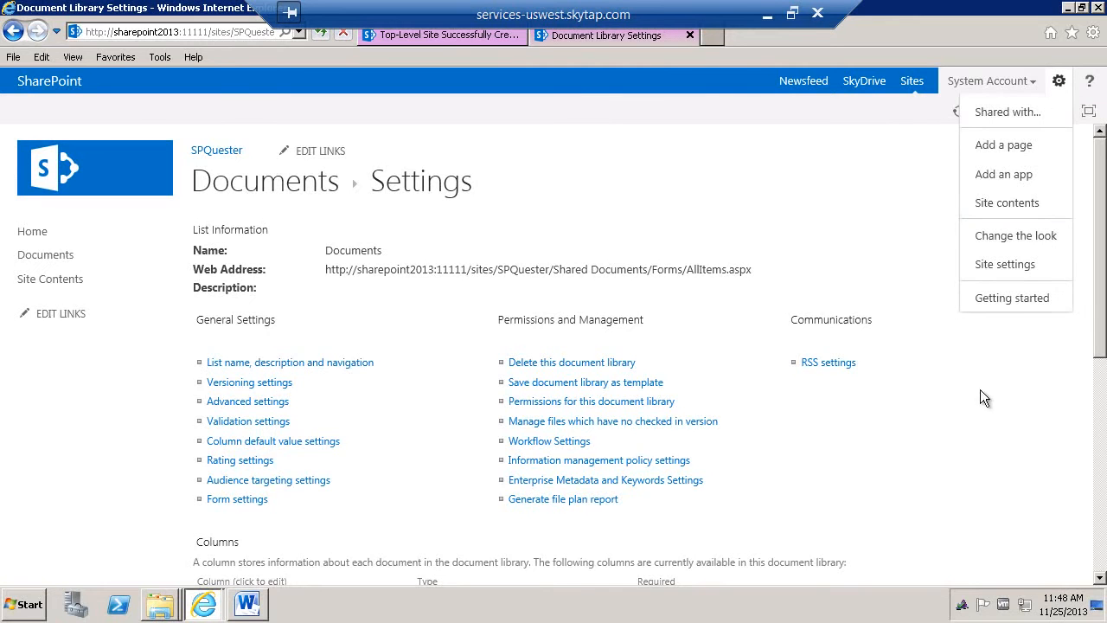
click(1005, 267)
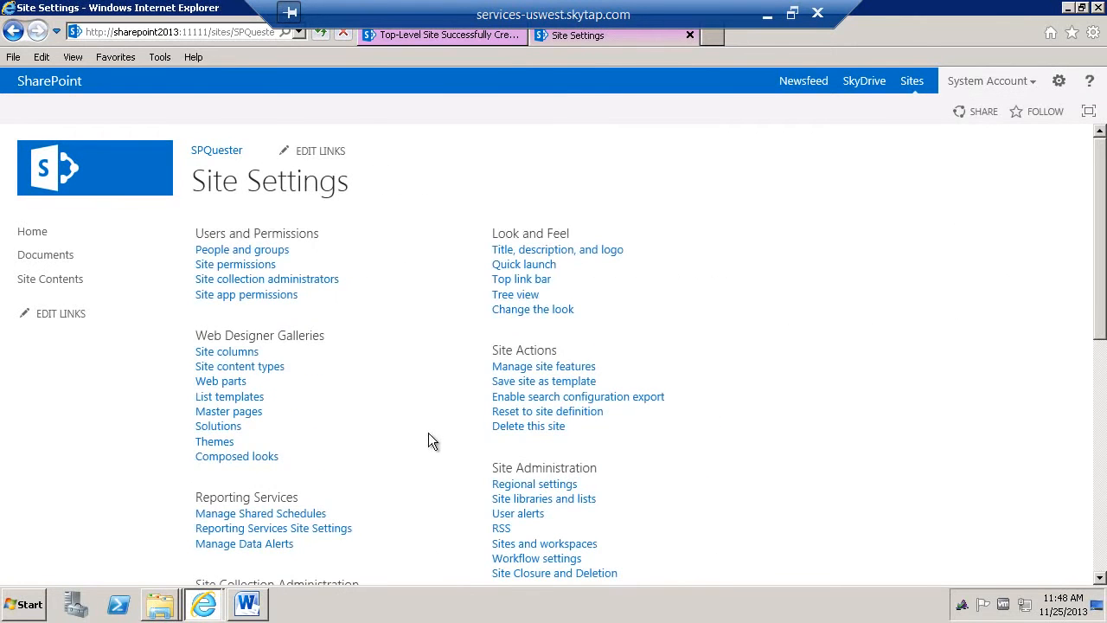
click(583, 368)
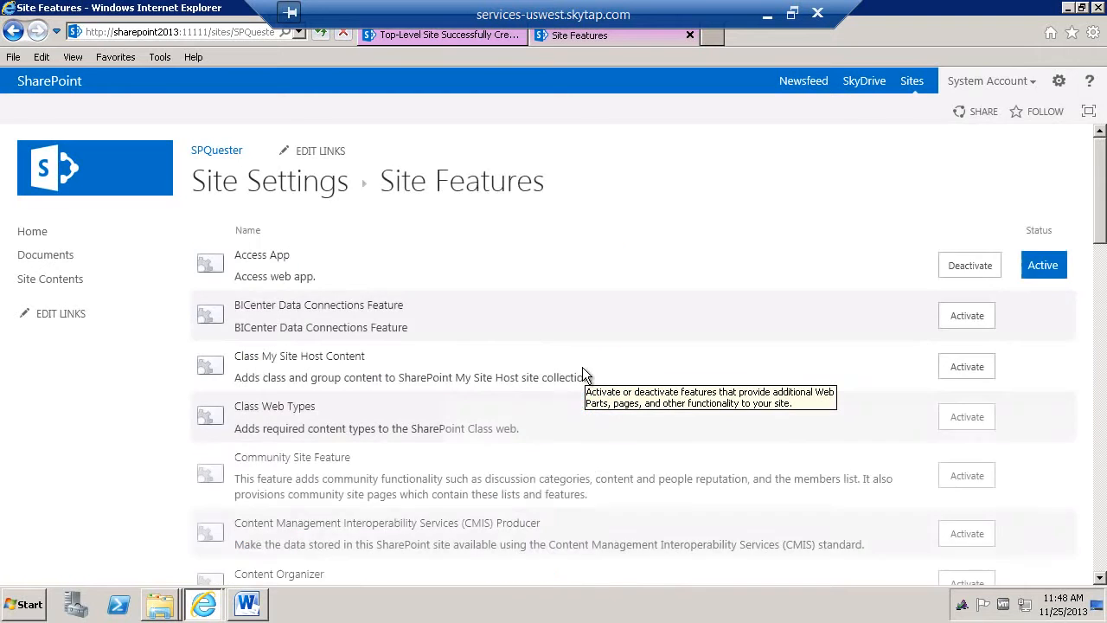
scroll(582, 367, down, 6)
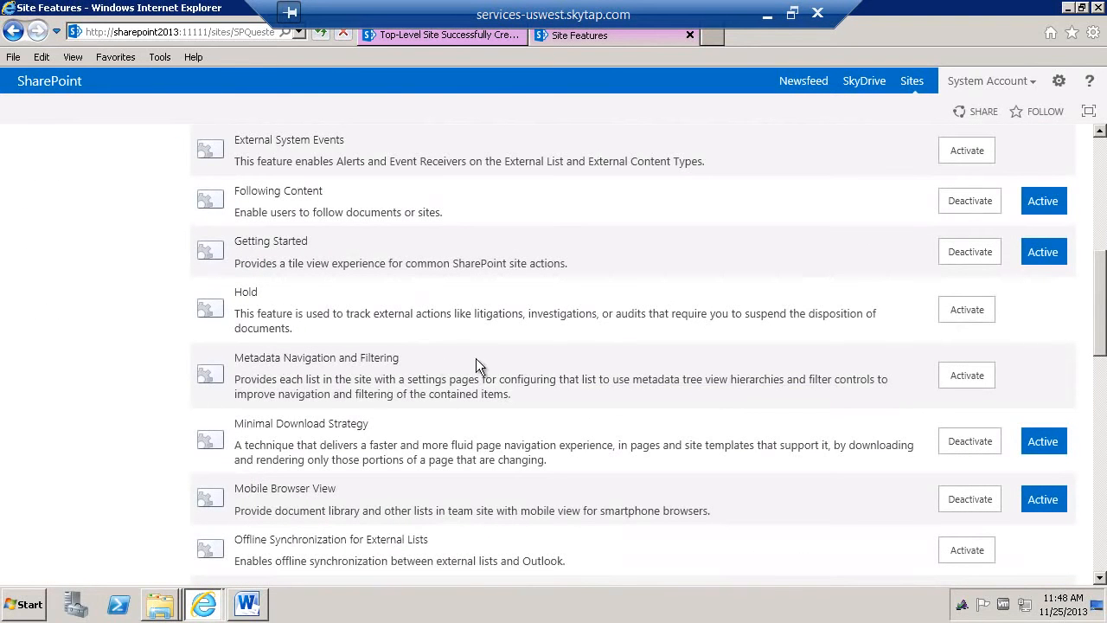
click(972, 373)
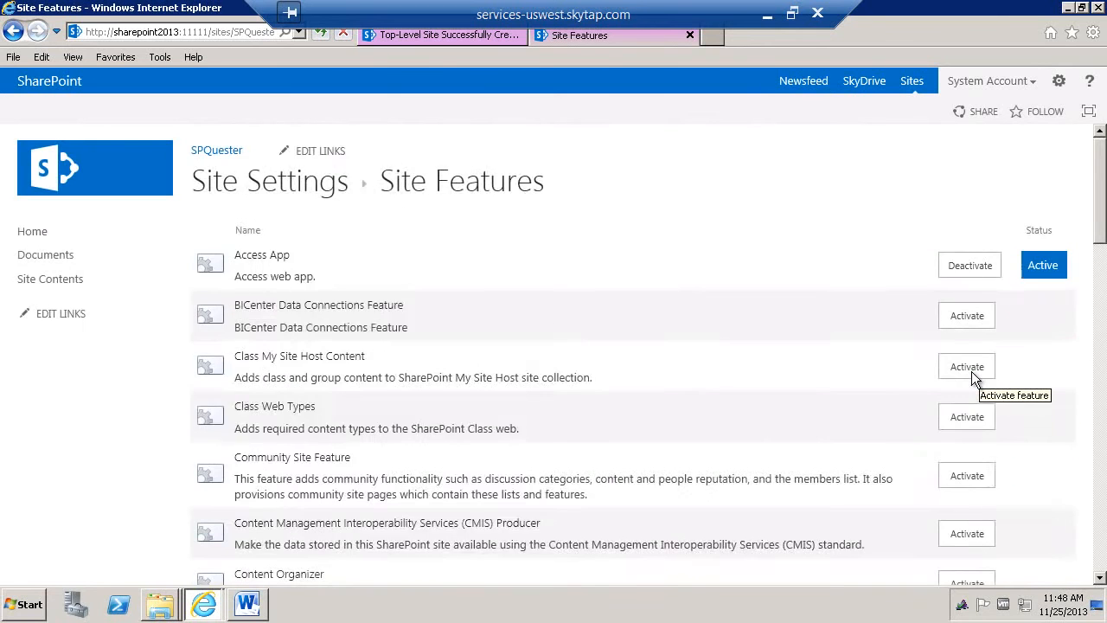
Open the metadata navigation settings of the Documents library
click(42, 255)
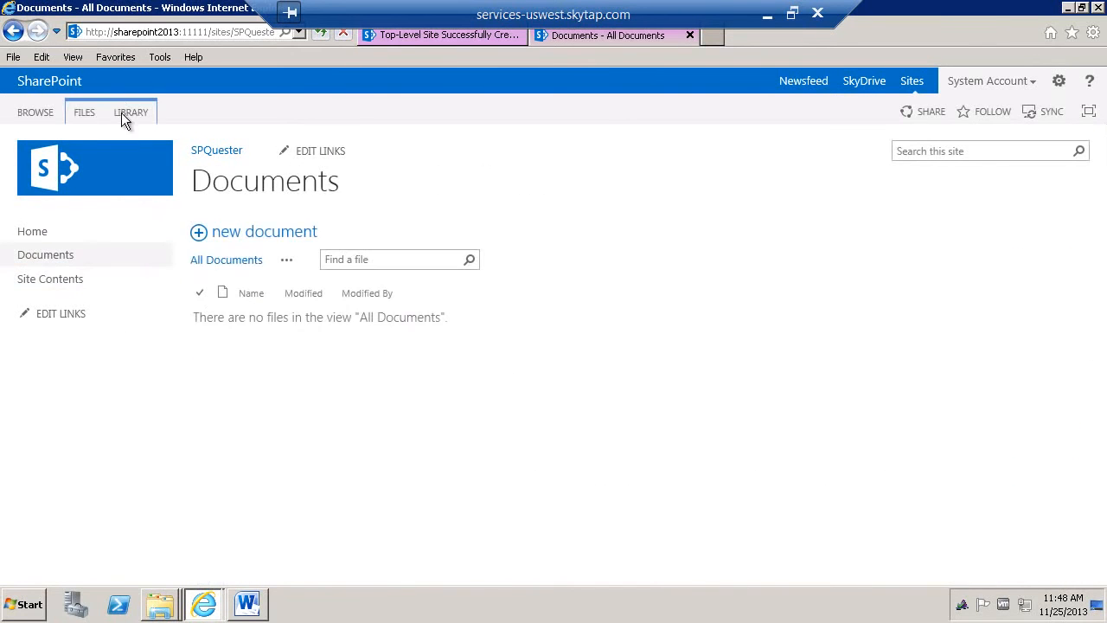
click(130, 112)
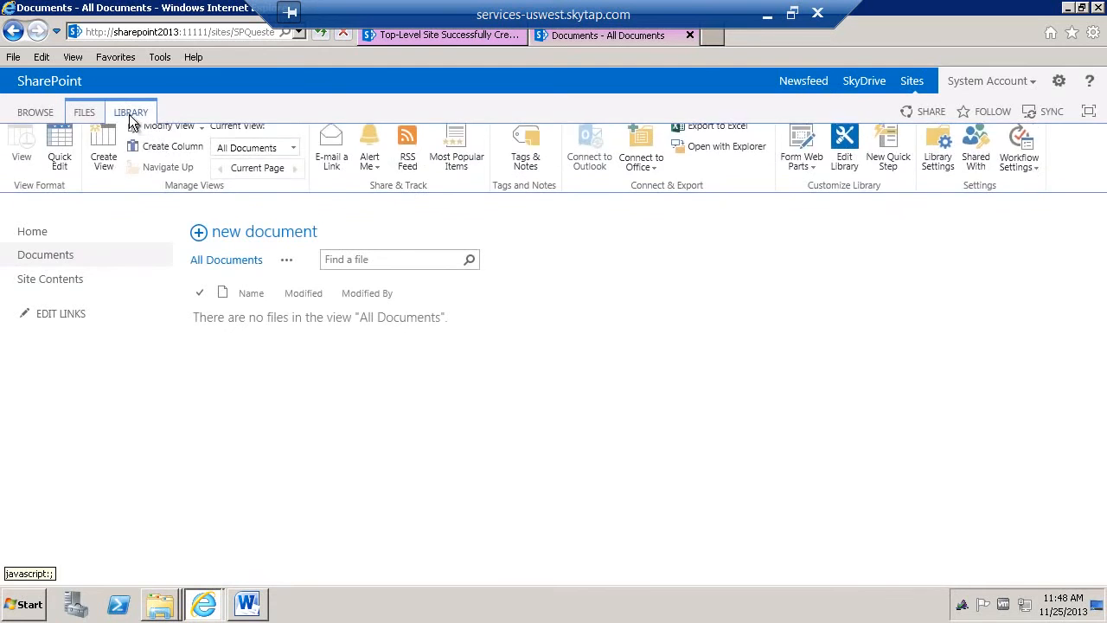
click(943, 171)
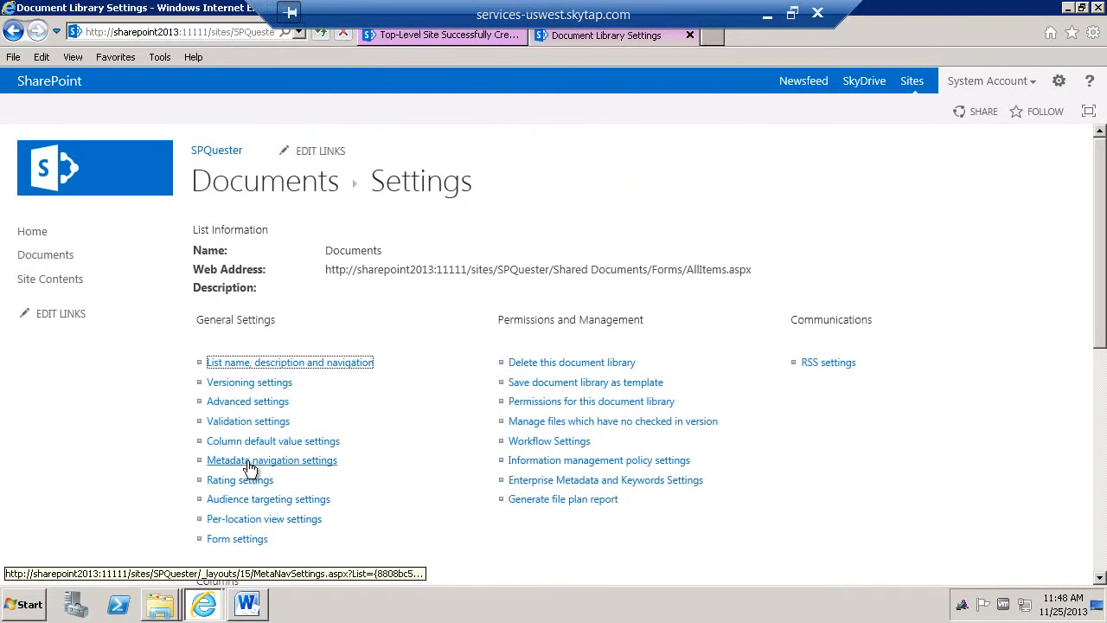
click(309, 463)
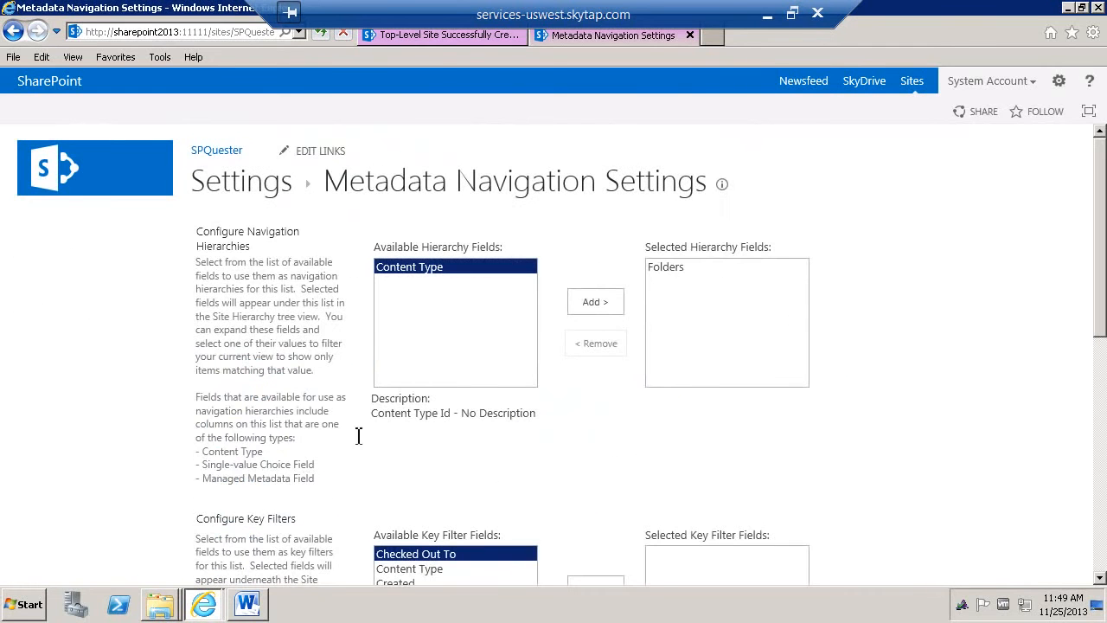
Try removing Folders from the selected hierarchy fields of the Documents library's metadata navigation
click(681, 268)
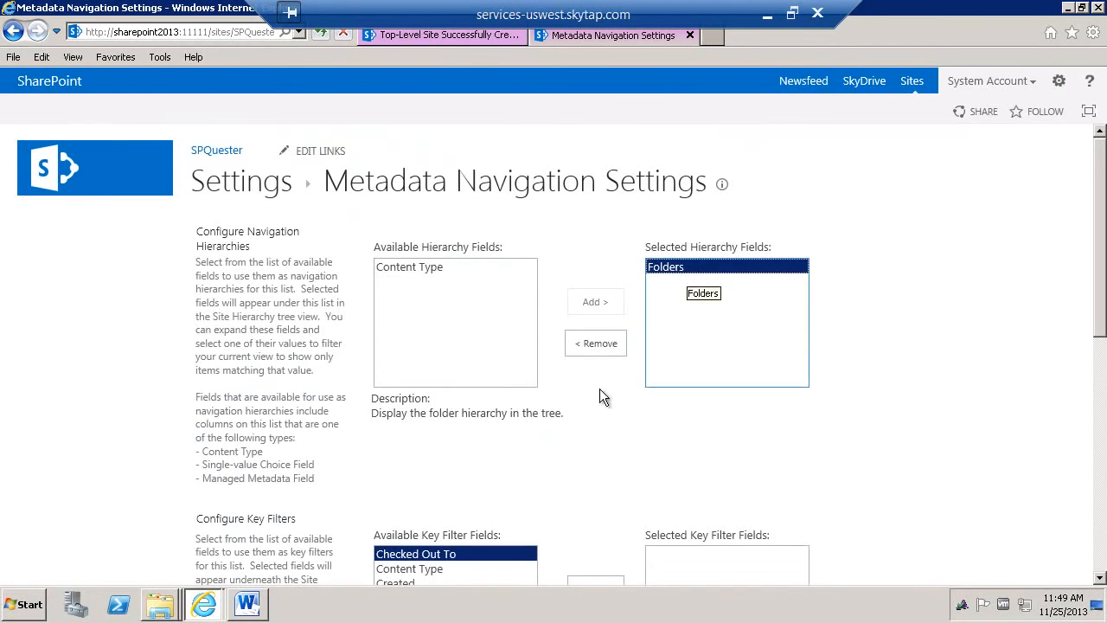
click(596, 344)
click(410, 267)
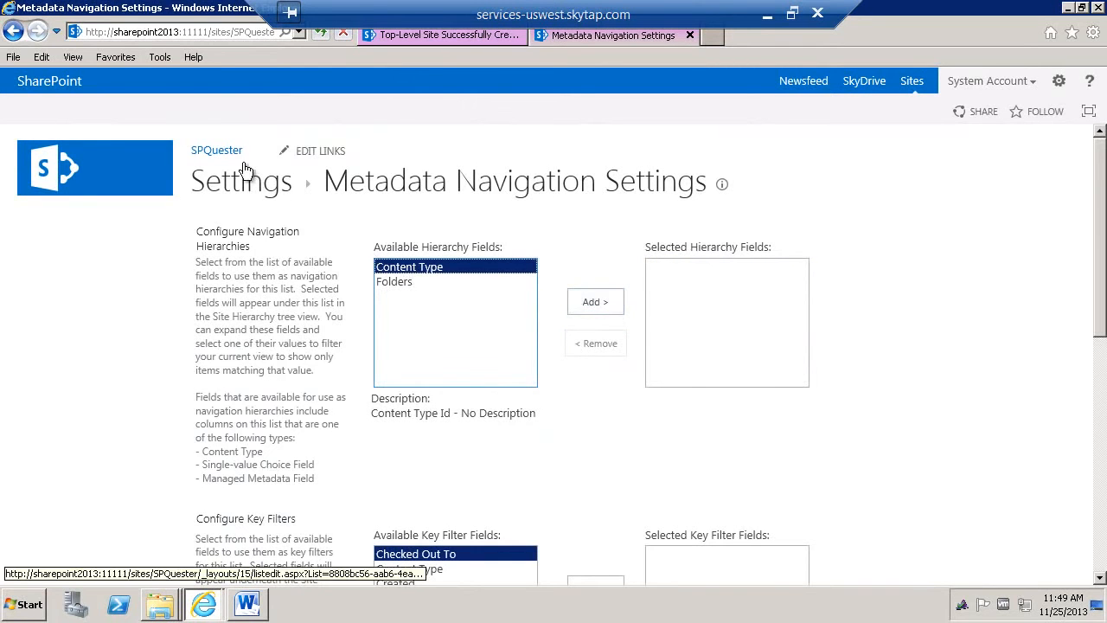
Start a new site content type in the site settings and name it Classified Documents
click(1059, 80)
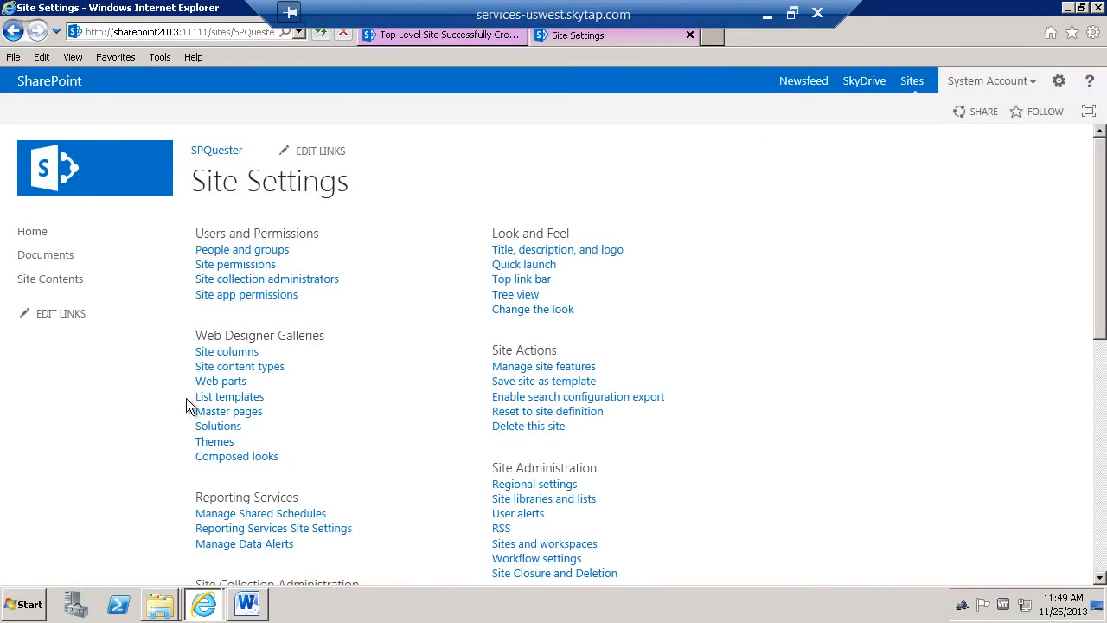
click(233, 367)
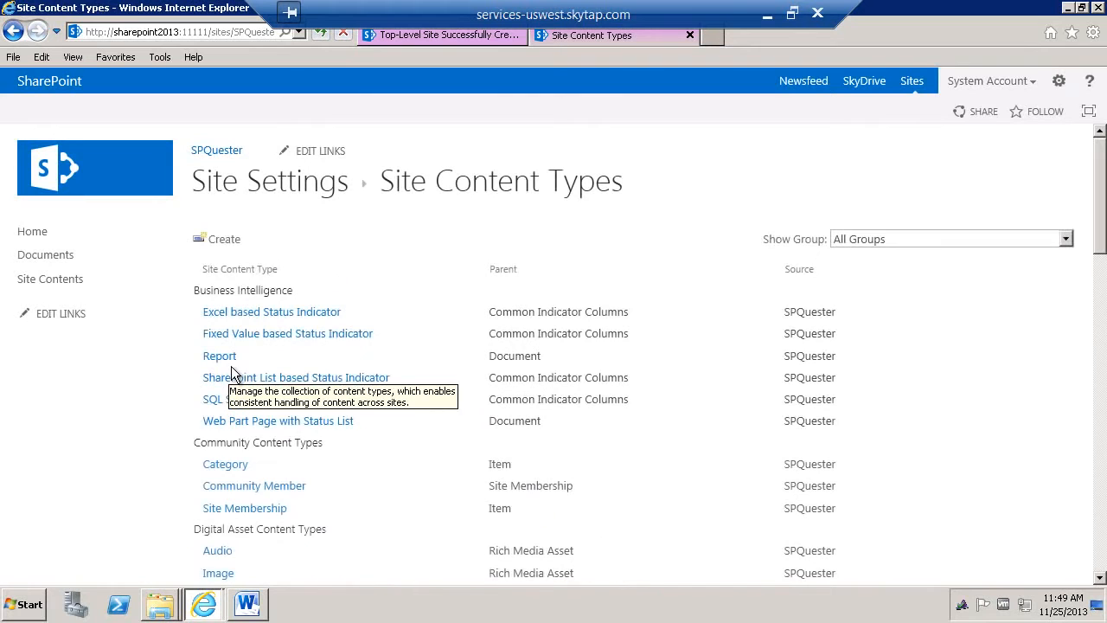
click(225, 241)
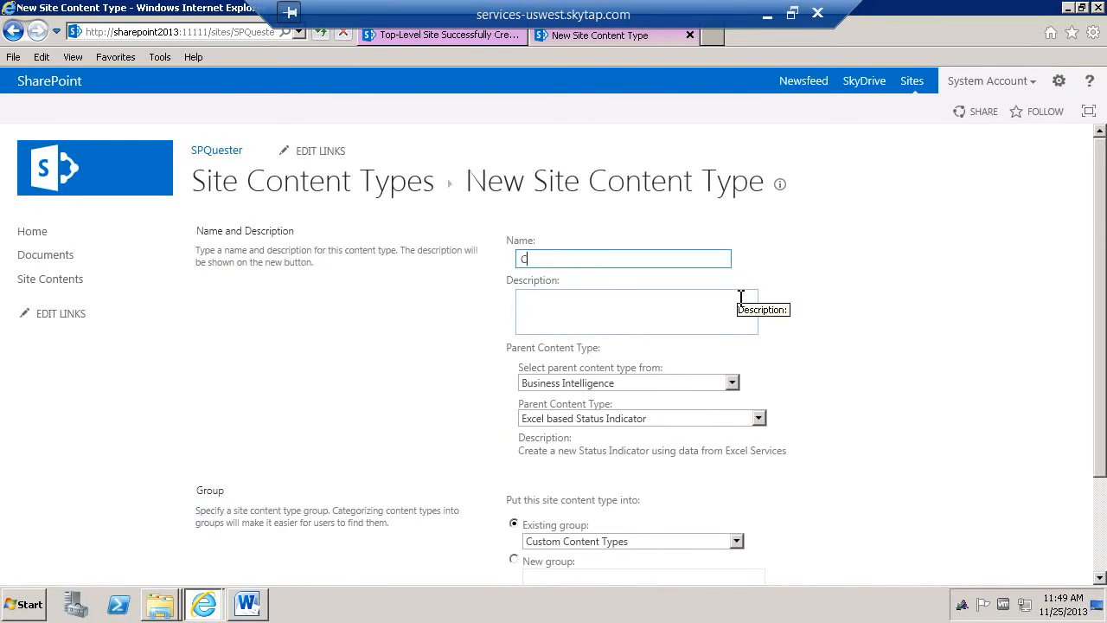
text(Classified Documents)
Set the parent to Document from Document Content Types and create the content type in the existing Custom Content Types group
click(733, 383)
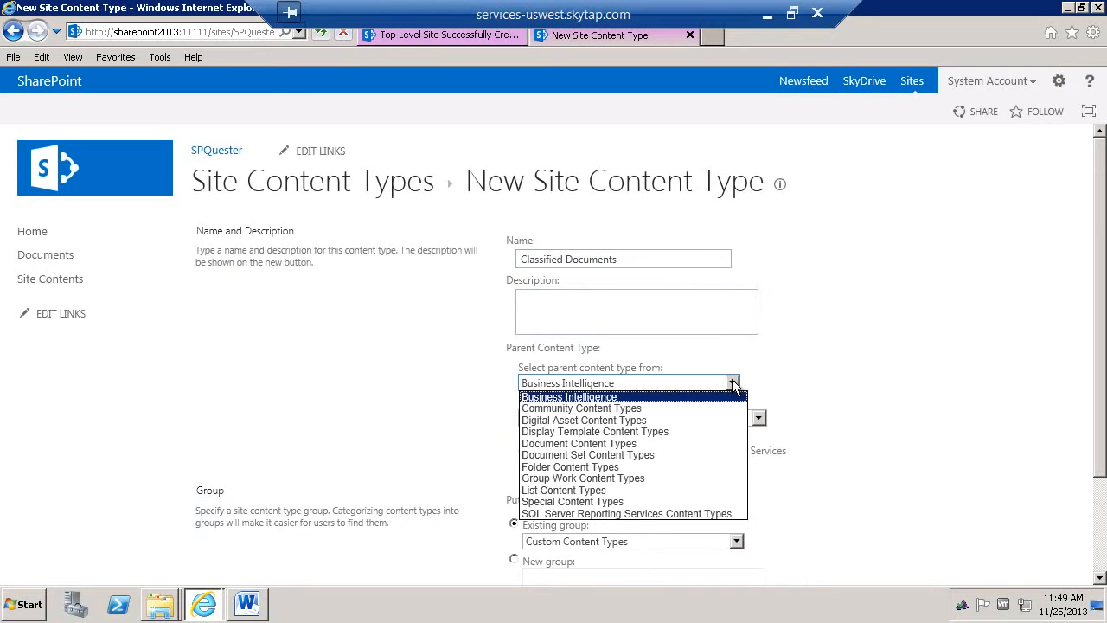
click(684, 443)
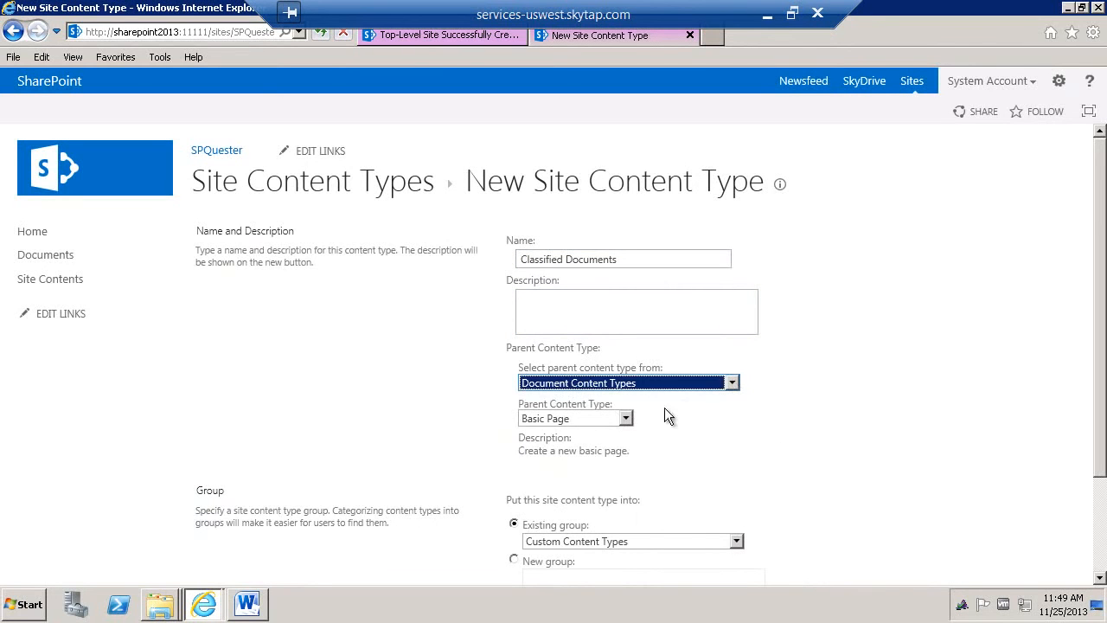
click(625, 419)
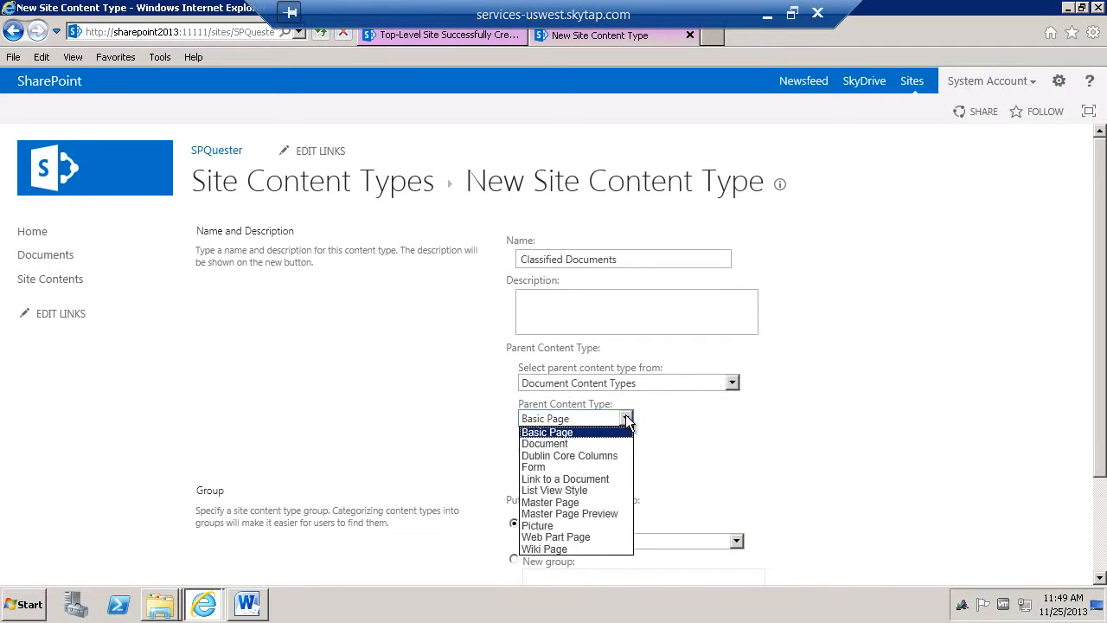
key(Down)
key(Return)
click(748, 429)
scroll(748, 429, down, 3)
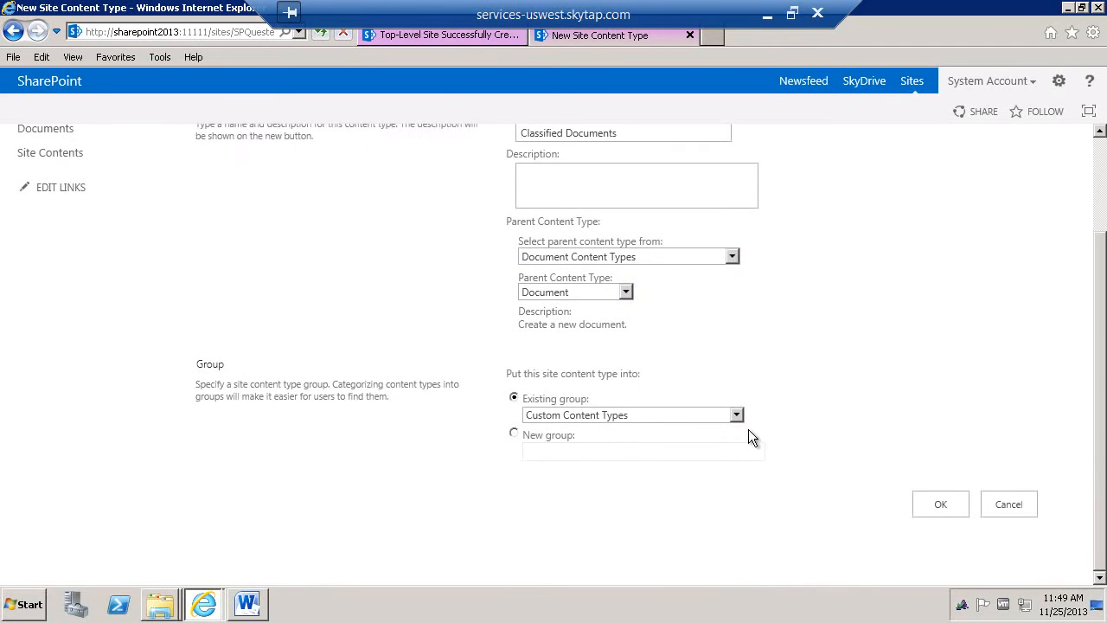
click(948, 507)
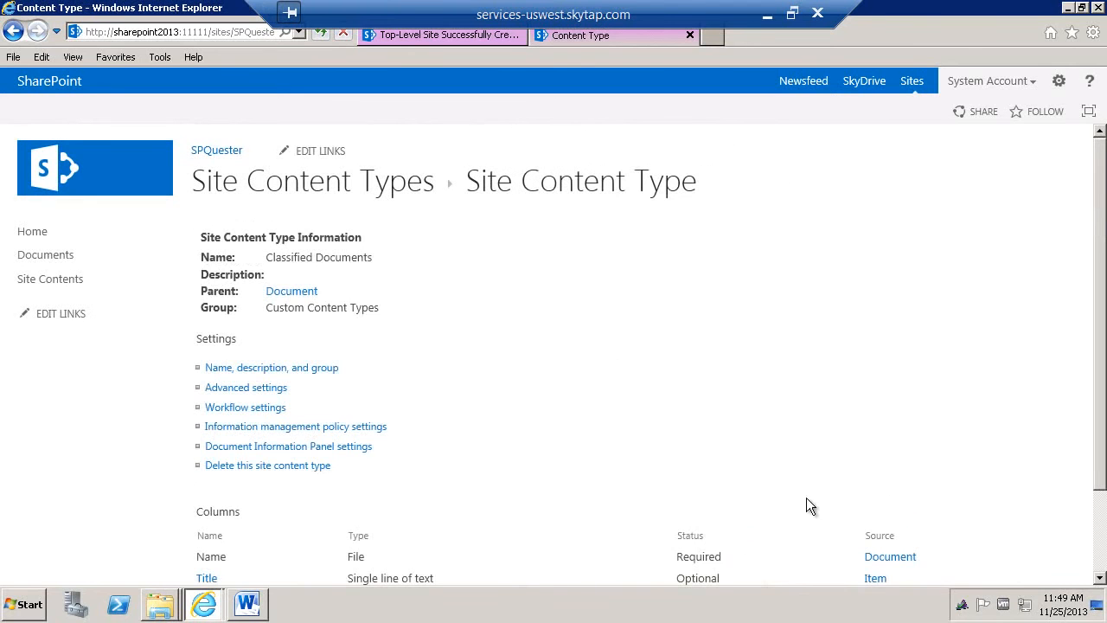
Allow management of content types in the Documents library's advanced settings and save the change
click(1059, 81)
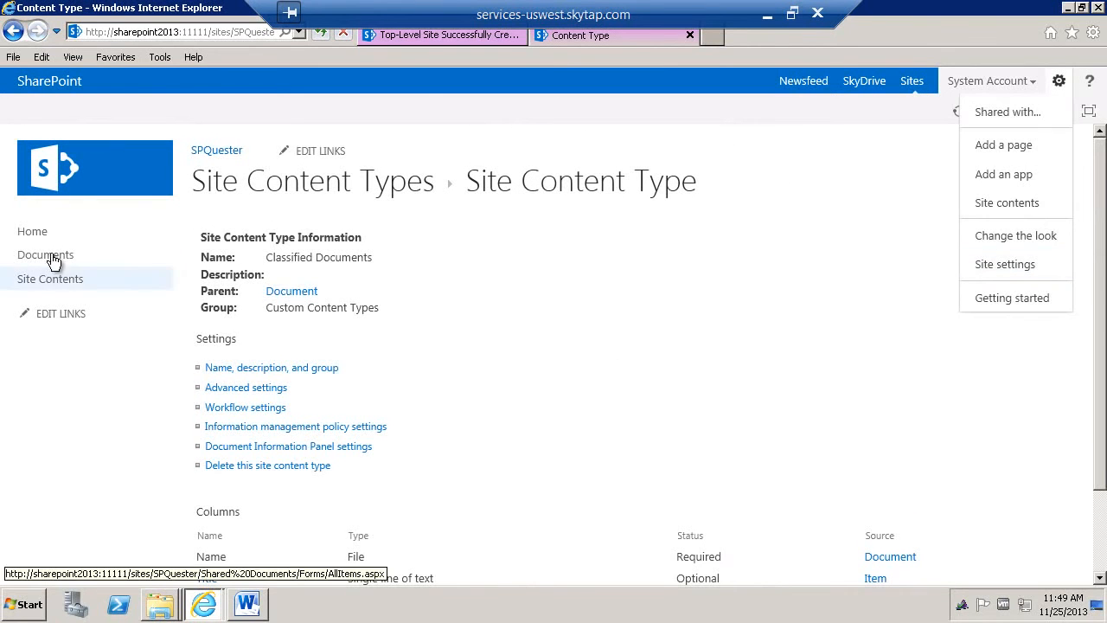
click(25, 257)
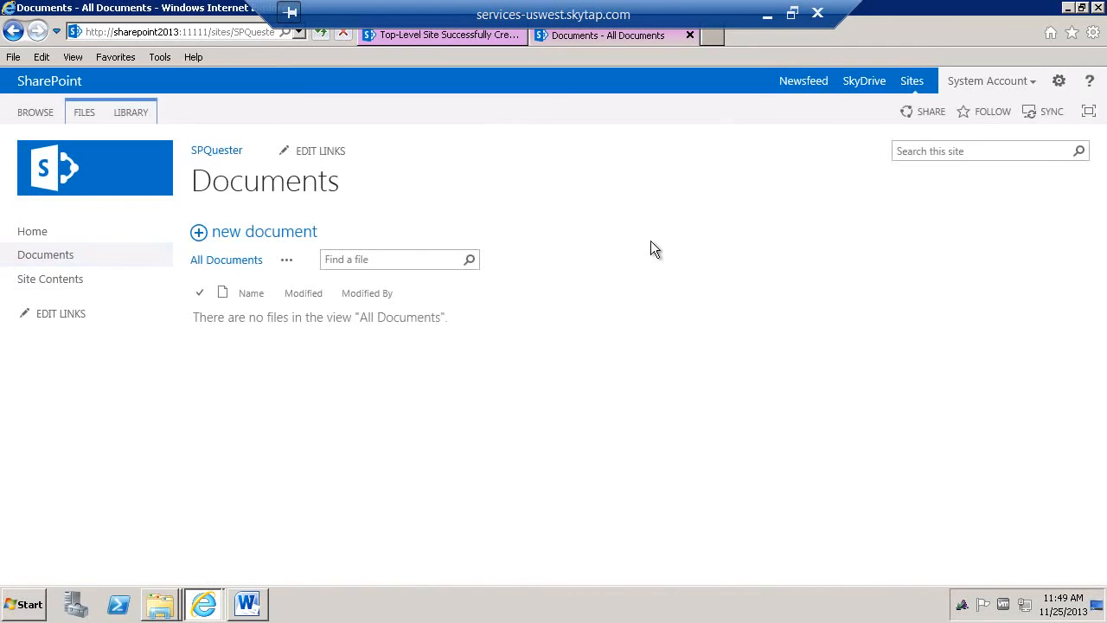
click(139, 111)
click(934, 177)
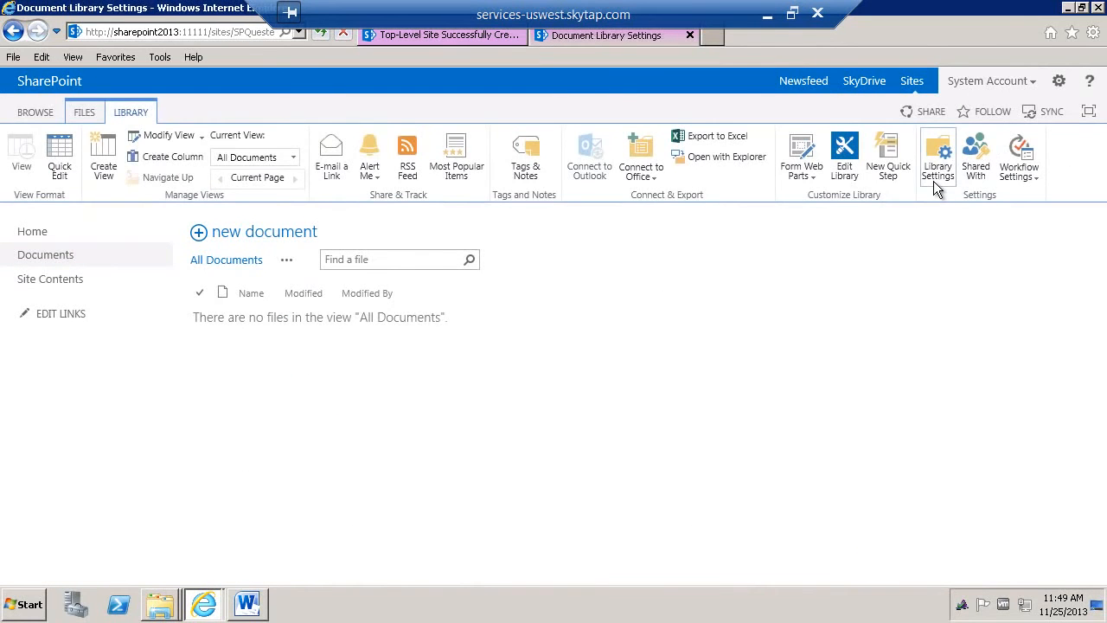
click(244, 402)
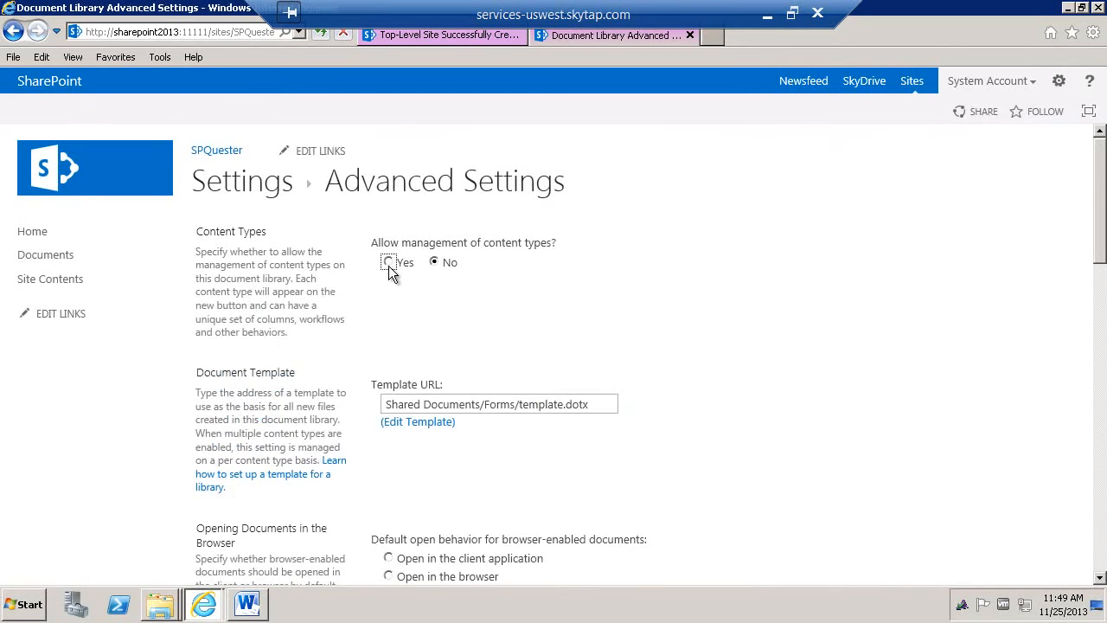
click(389, 262)
scroll(431, 397, down, 4)
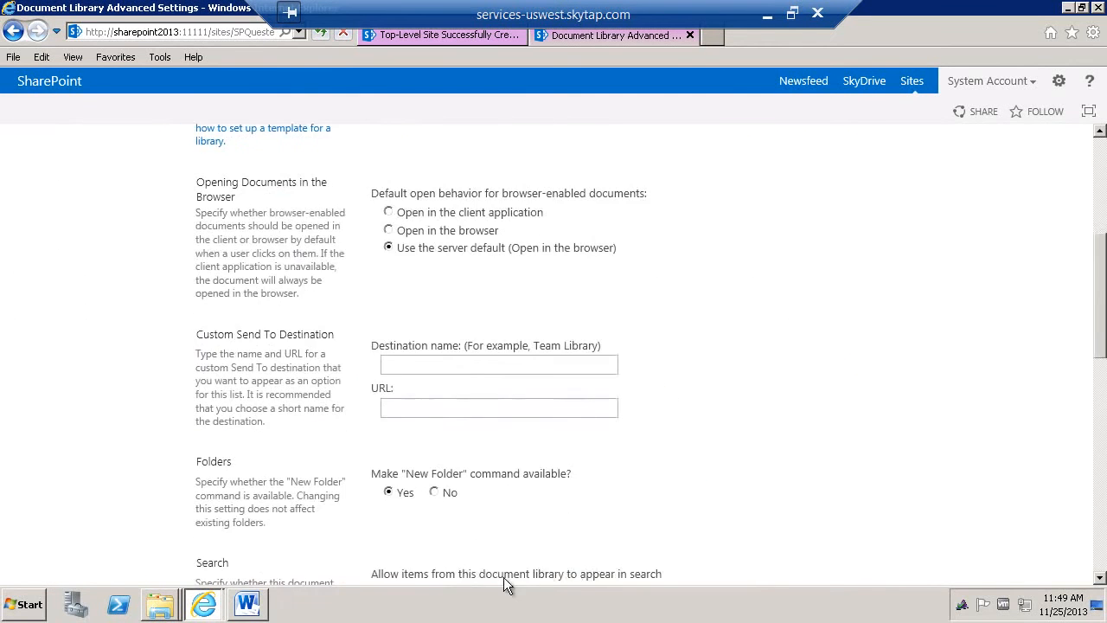
scroll(515, 573, down, 3)
scroll(397, 542, down, 4)
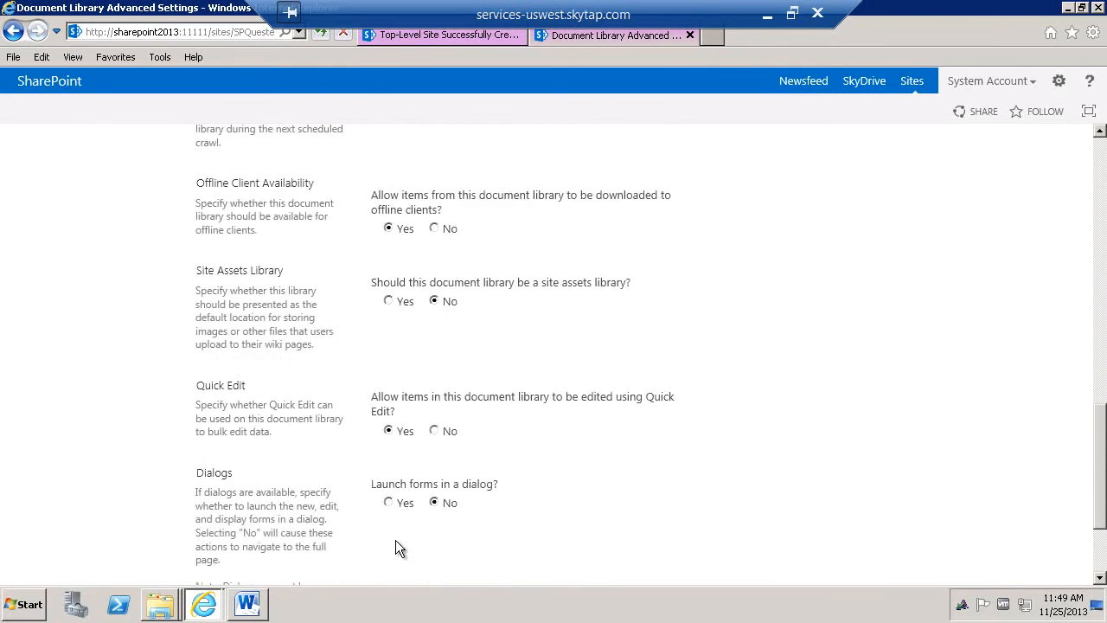
scroll(398, 545, down, 2)
click(565, 506)
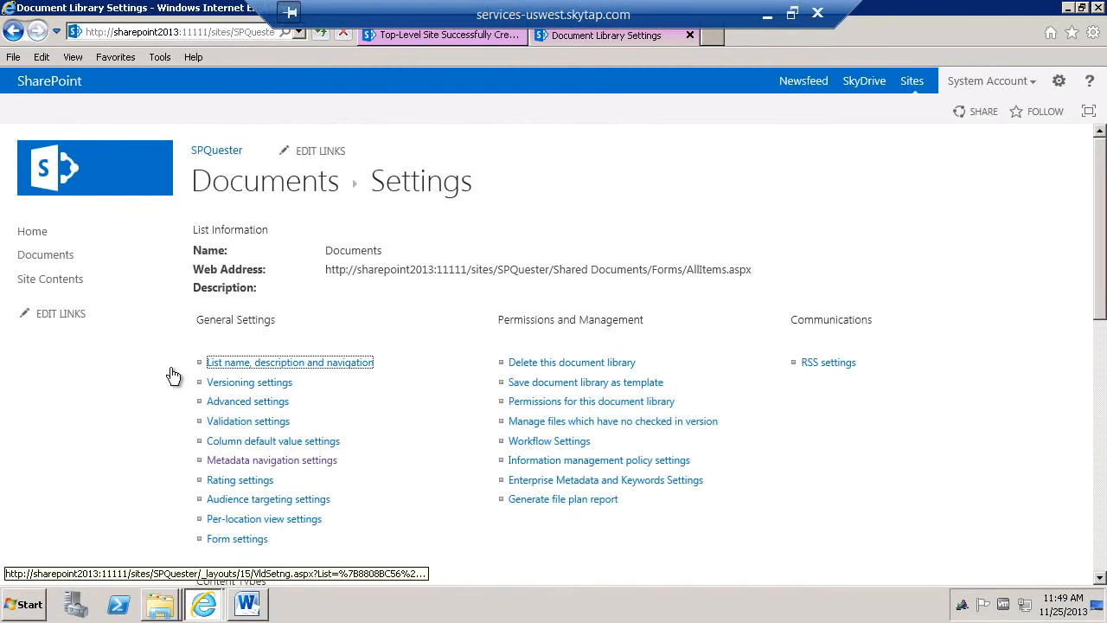
Add the Classified Documents content type from the Custom Content Types group to the Documents library
click(48, 256)
click(135, 115)
click(938, 165)
scroll(285, 316, down, 4)
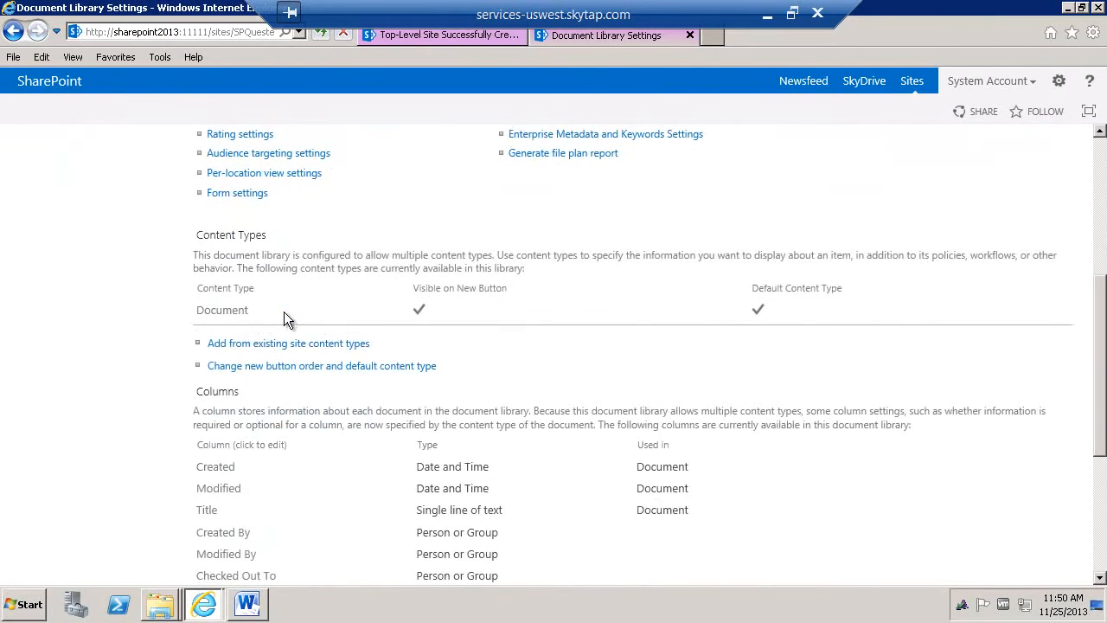
click(309, 346)
click(659, 259)
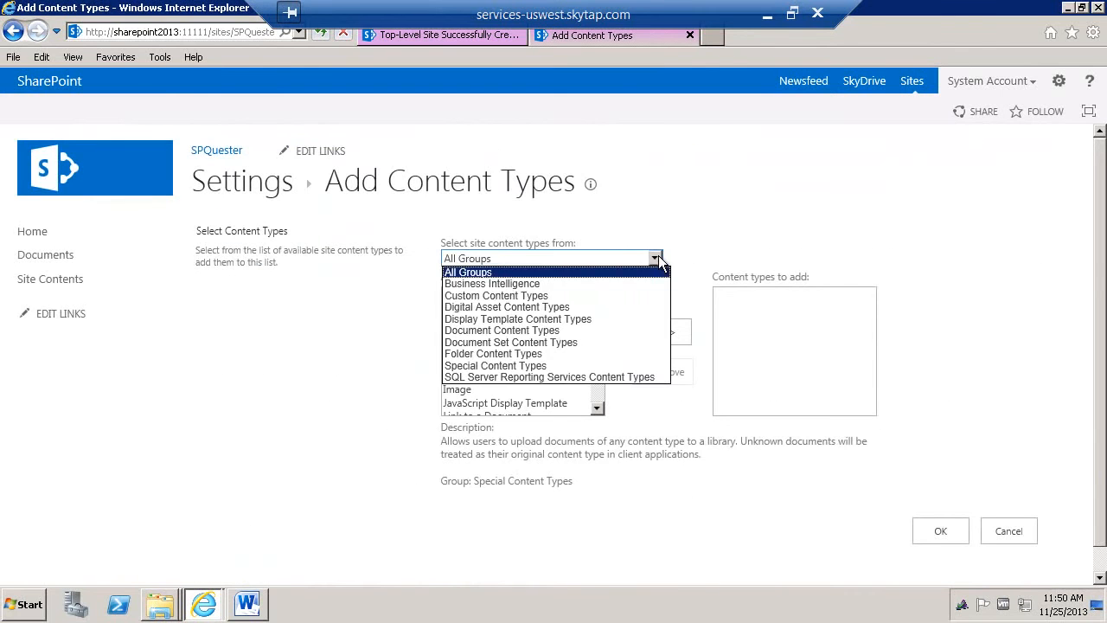
key(Down)
key(Down)
key(Return)
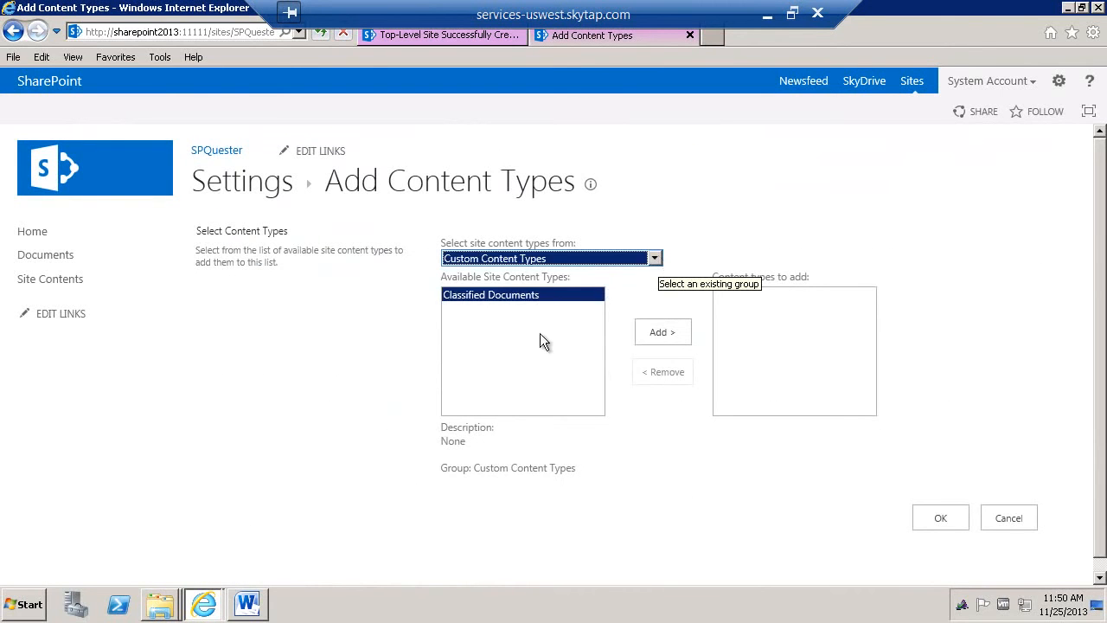
click(662, 332)
click(943, 518)
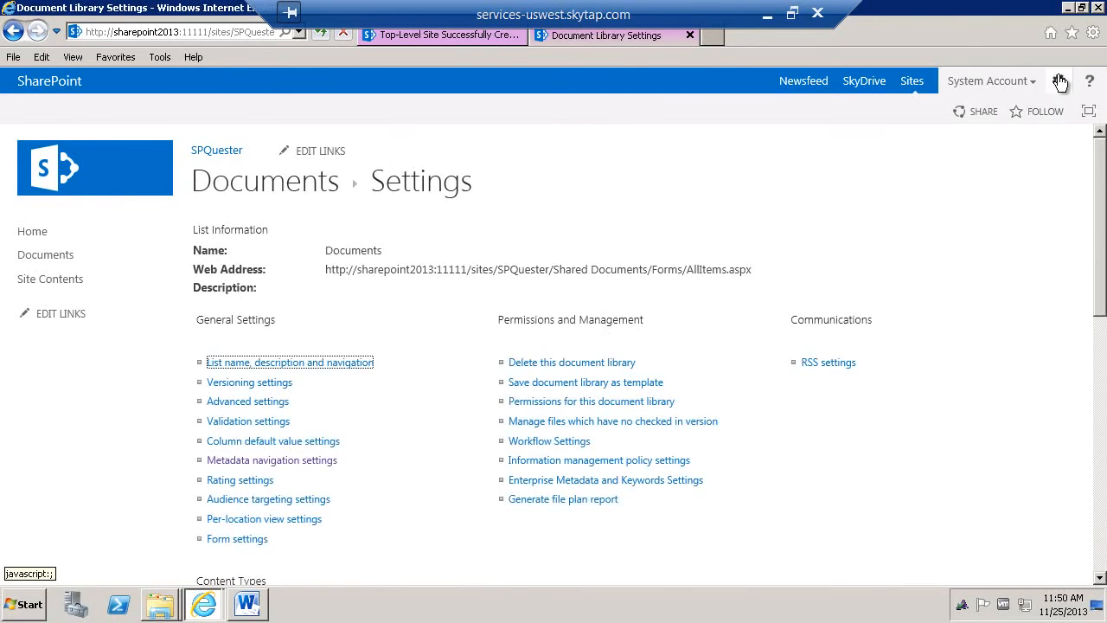
Open the Classified Documents content type from the site content types in the site settings
click(1059, 82)
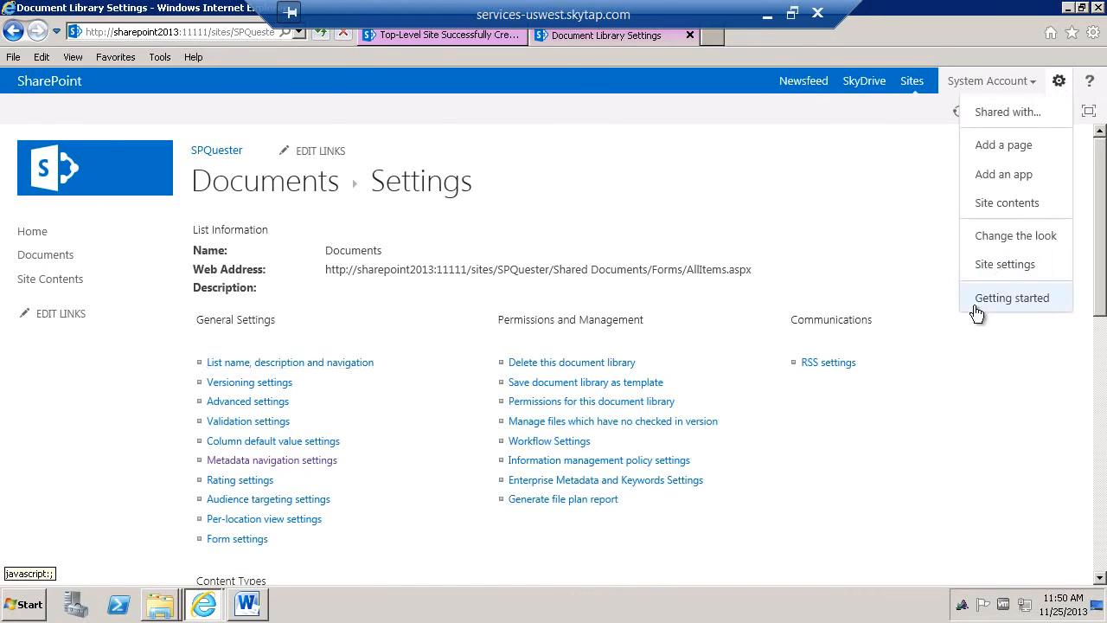
click(990, 263)
click(240, 367)
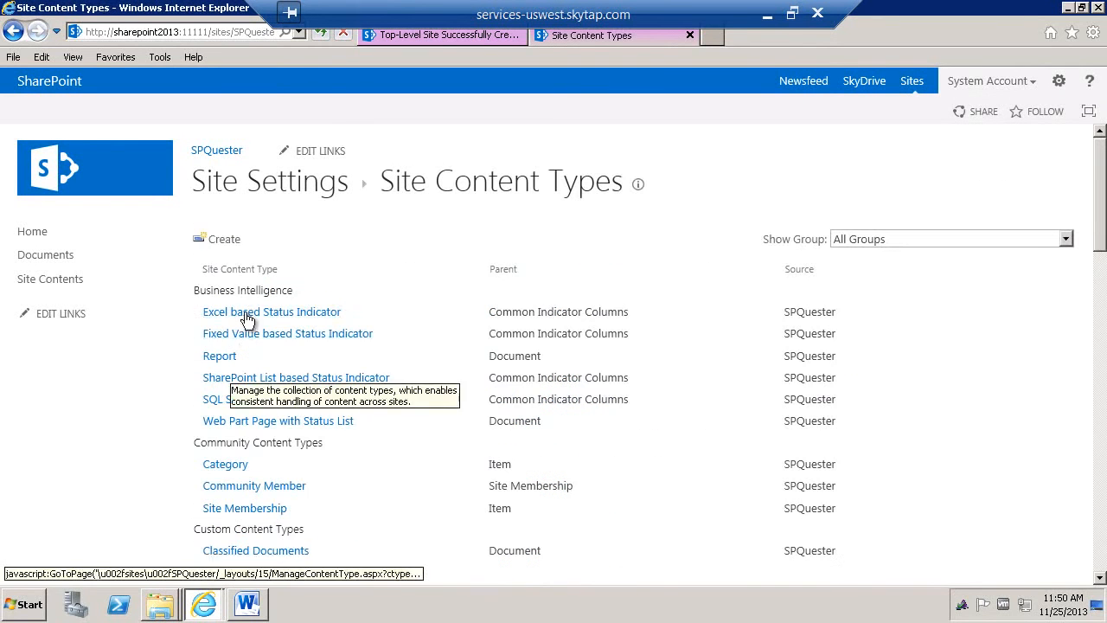
drag(1101, 192, 1100, 327)
click(232, 243)
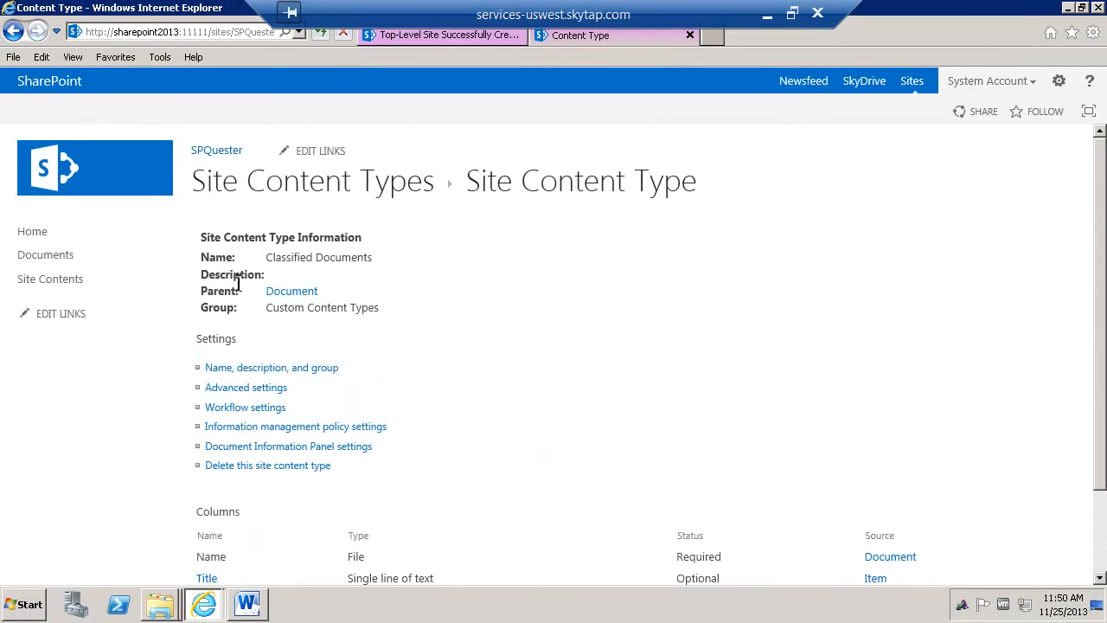
Start a new site column for the Classified Documents content type, named Classification Type and of type Choice
scroll(240, 346, down, 2)
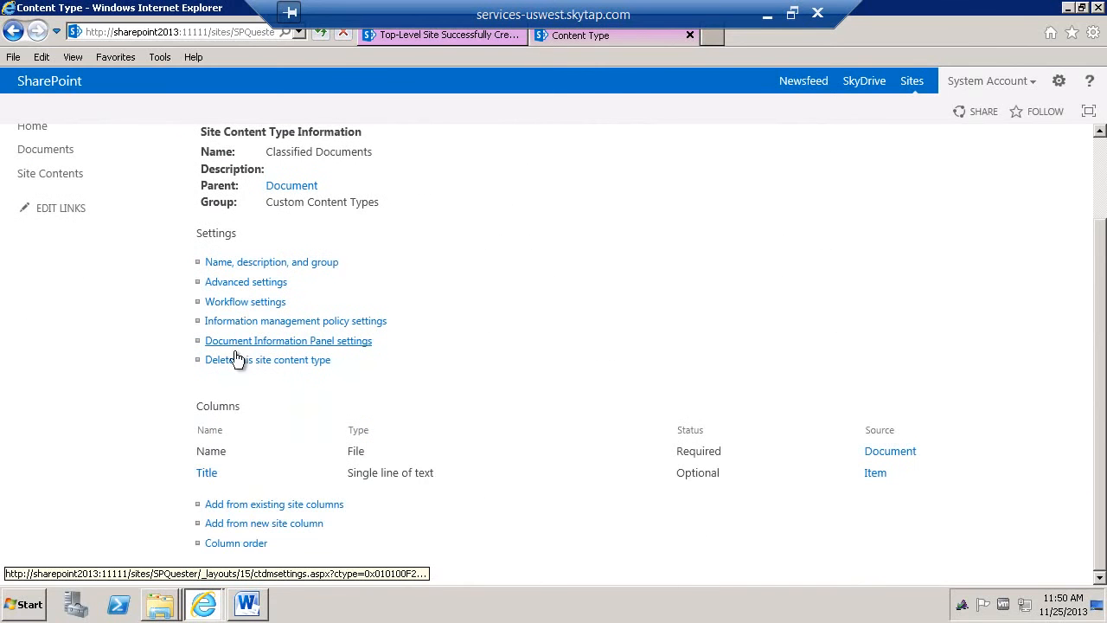
click(234, 525)
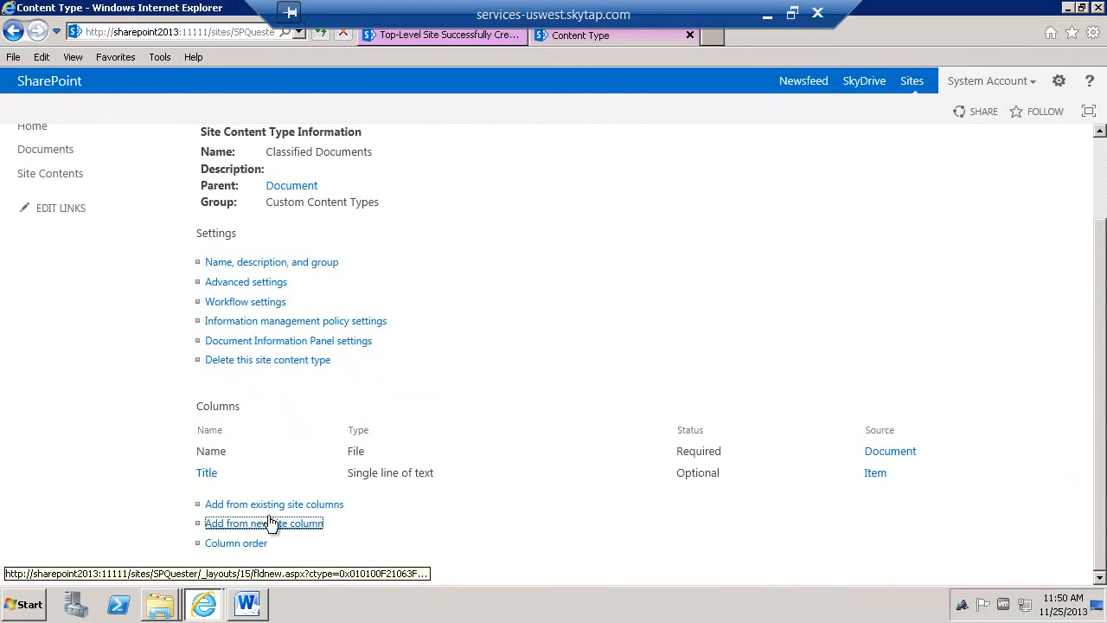
text(C)
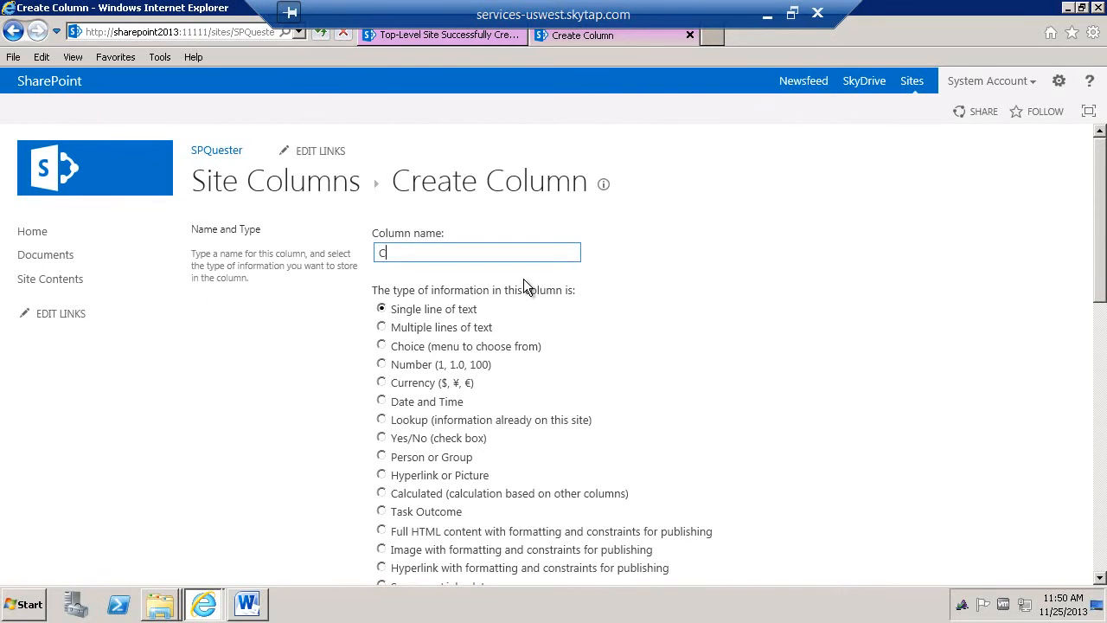
text(lassification Type)
click(382, 346)
scroll(384, 372, down, 3)
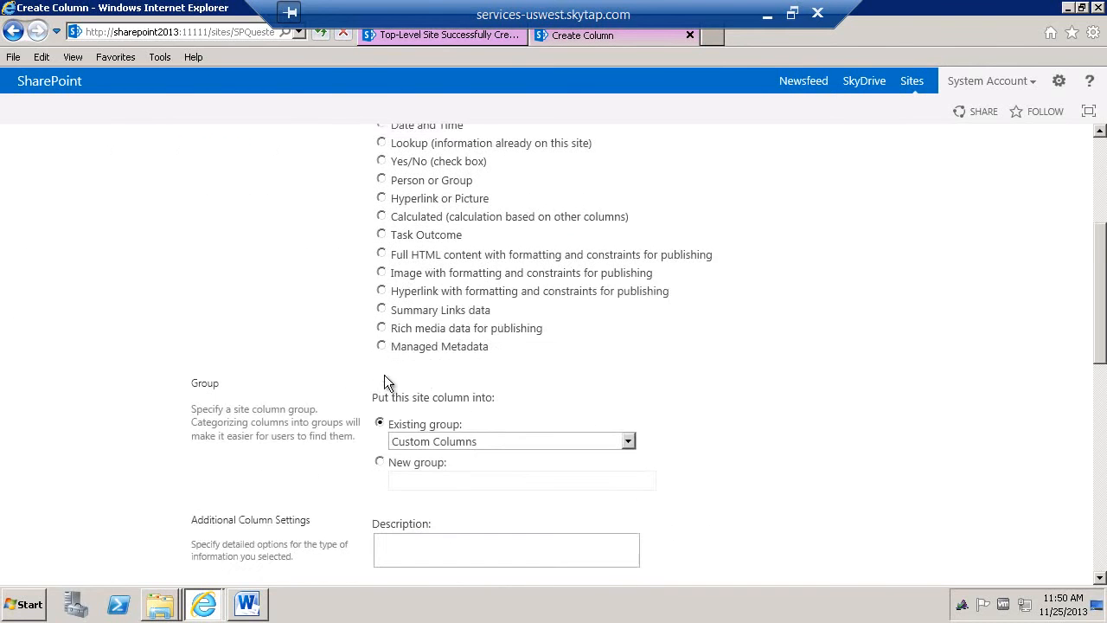
Enter A, B and C as the column's choices and create it in the existing Custom Columns group
scroll(455, 484, down, 2)
drag(465, 544, 273, 478)
text(A )
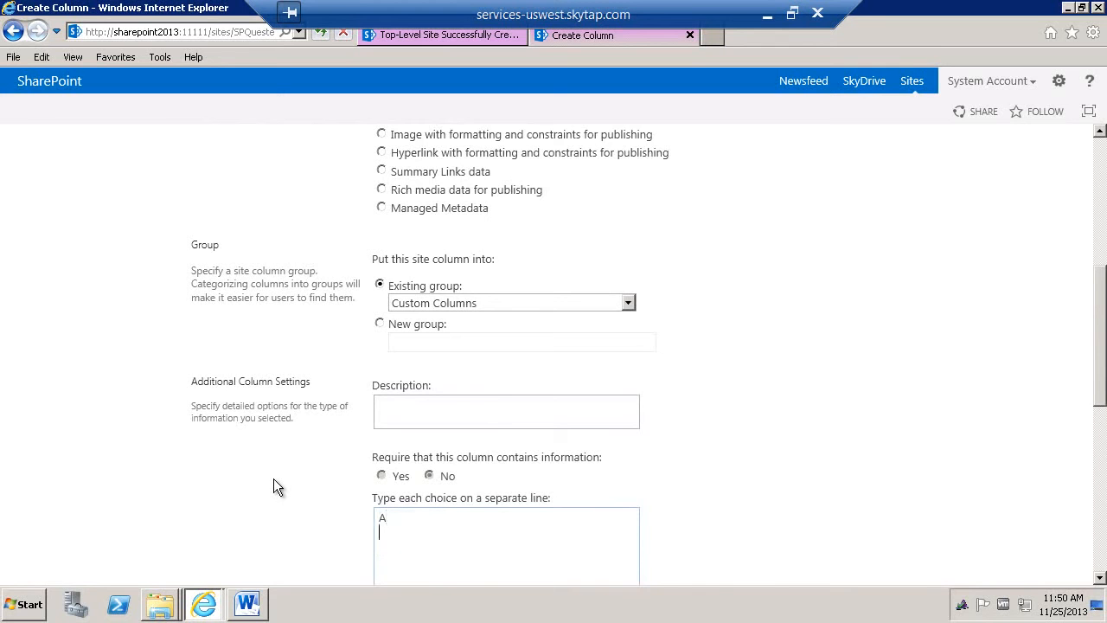
text(B C)
scroll(280, 473, down, 10)
click(970, 489)
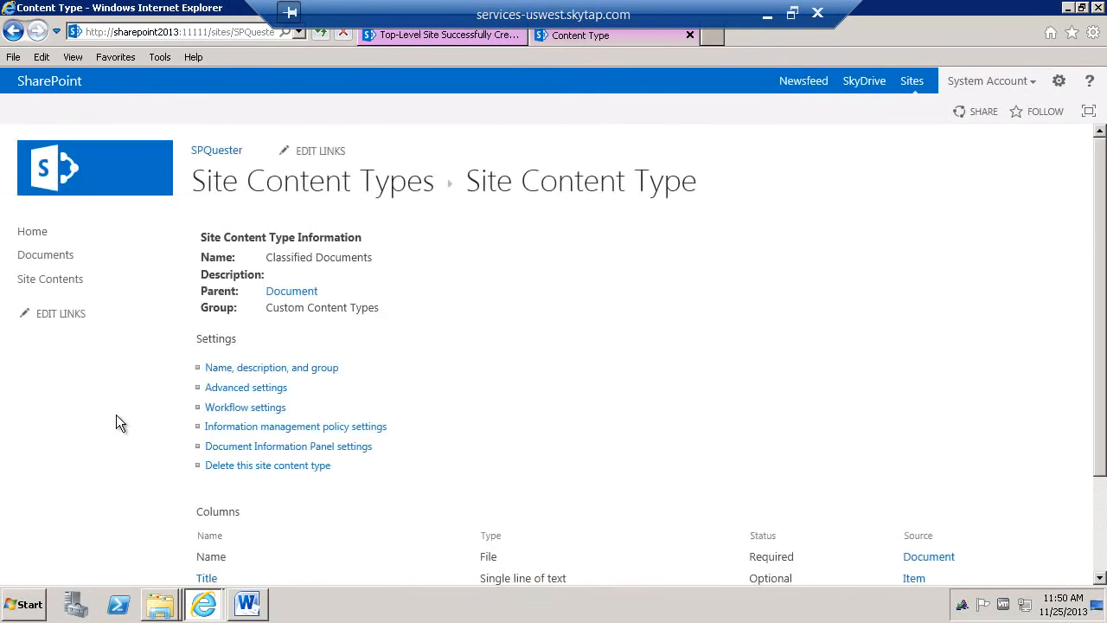
Start another new site column for the content type, named Classification Author Type and of type Choice
scroll(116, 414, down, 3)
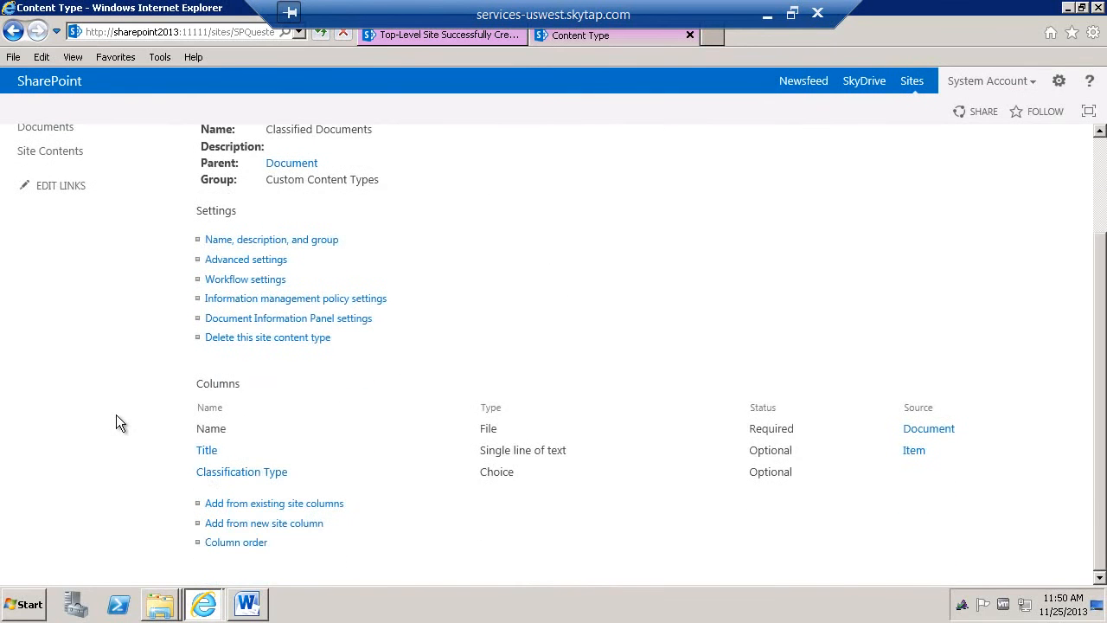
click(260, 531)
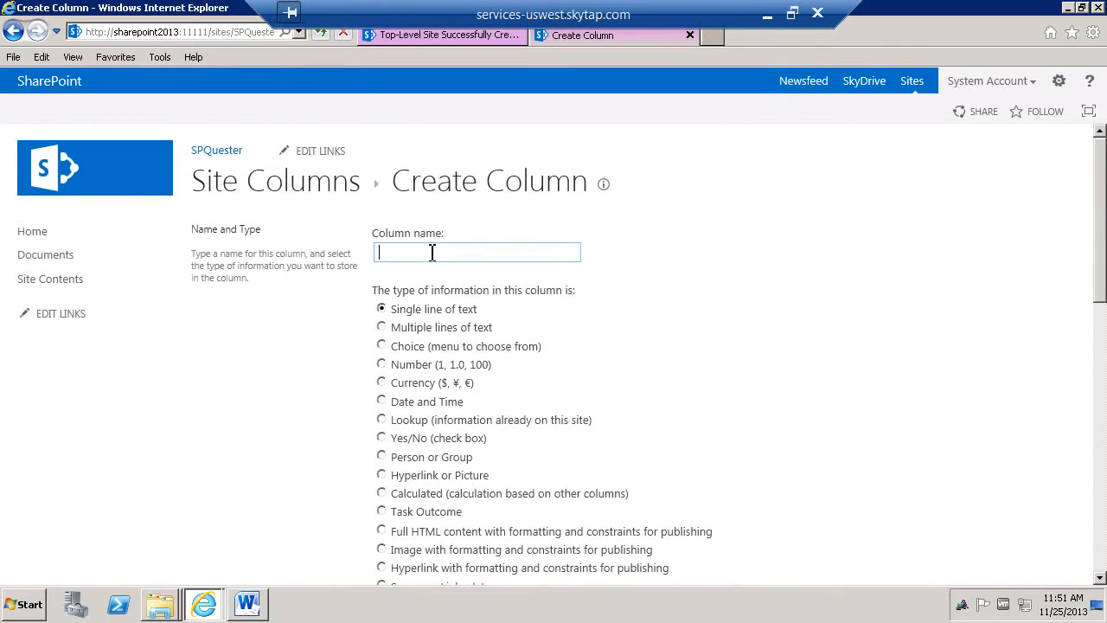
click(431, 251)
text(Cla)
text(Author Typ)
click(384, 347)
Enter A A, A B and A C as the choices and create the Classification Author Type column
scroll(391, 372, down, 5)
scroll(485, 436, down, 3)
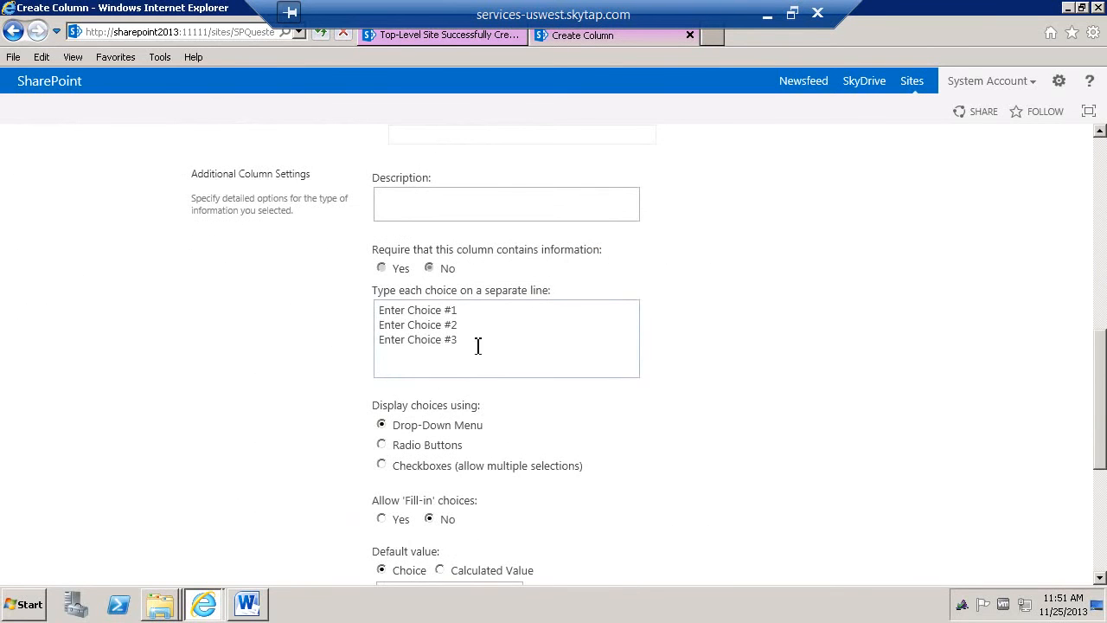
drag(478, 349, 155, 271)
text(A A)
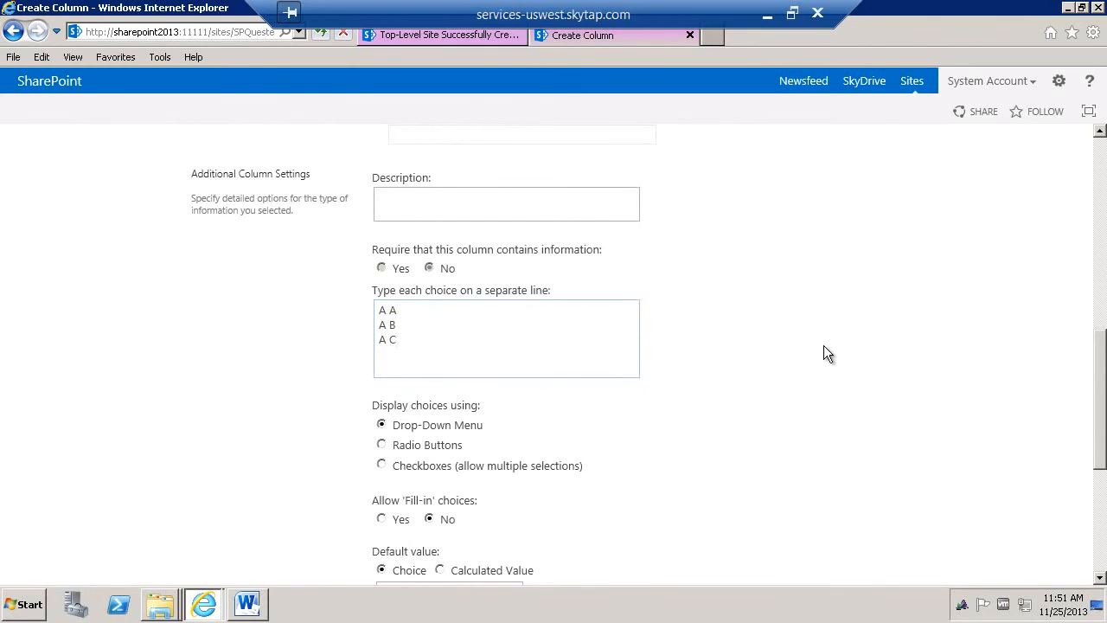
scroll(823, 363, down, 6)
click(971, 554)
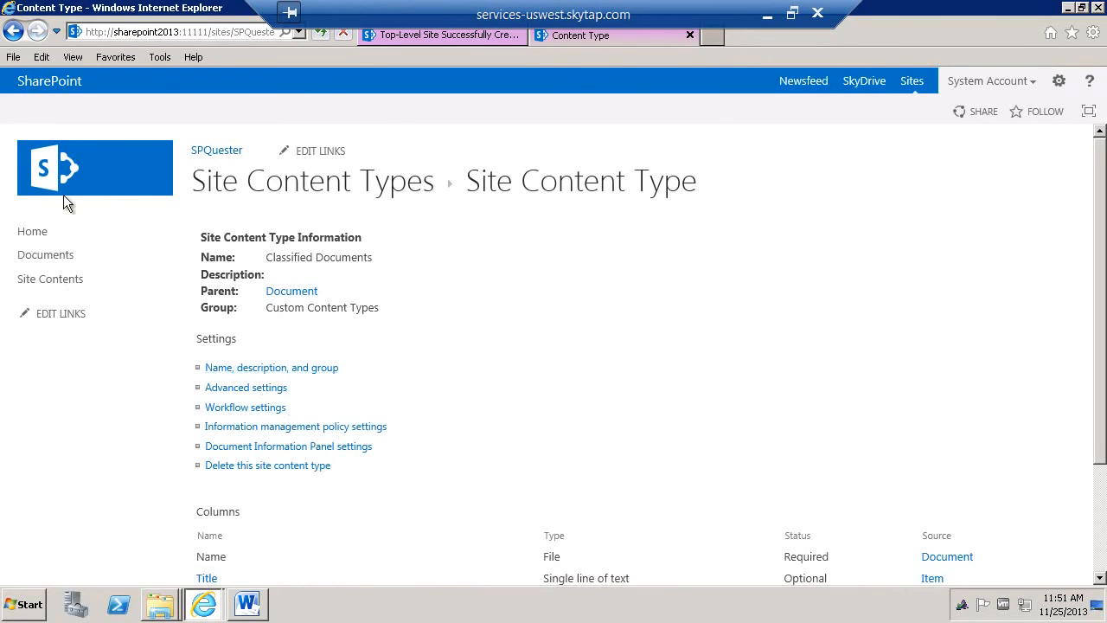
Open the metadata navigation settings of the Documents library
click(39, 262)
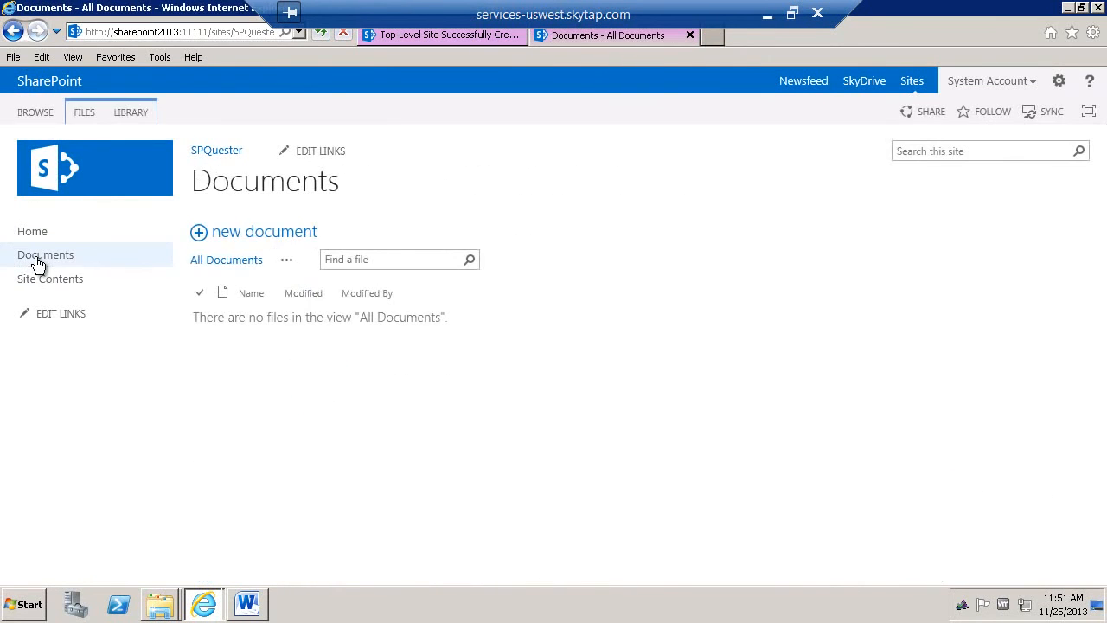
click(138, 111)
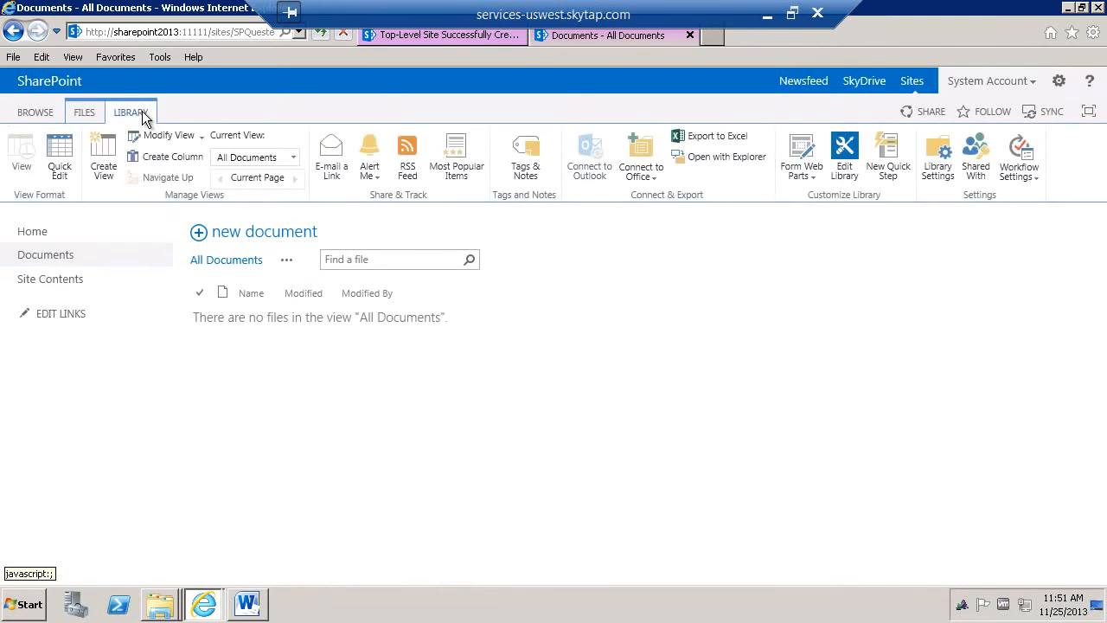
click(936, 171)
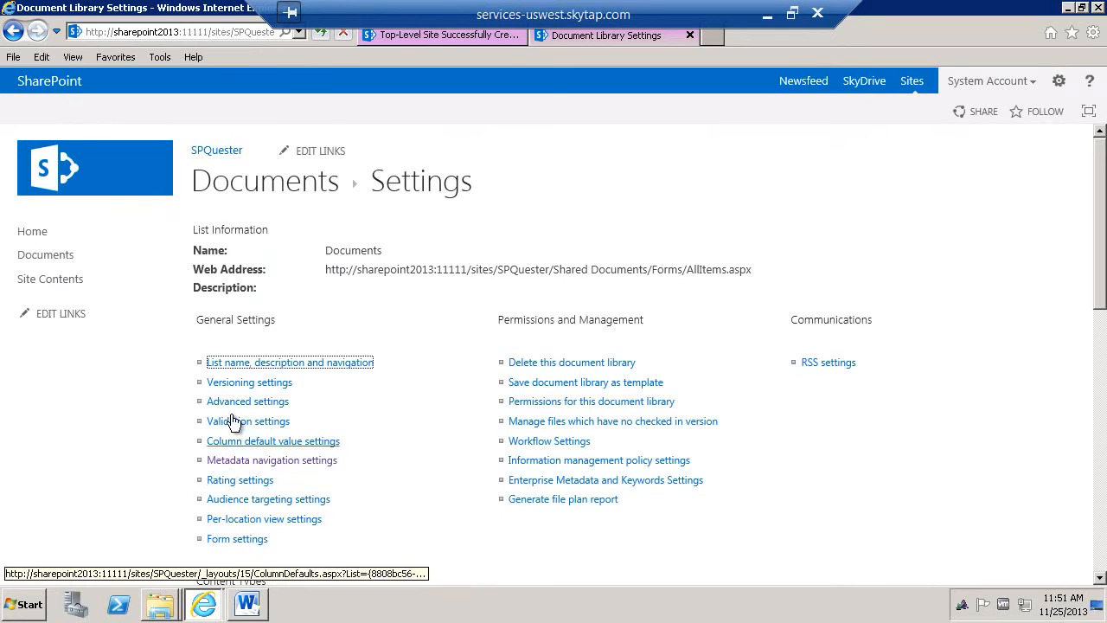
click(235, 461)
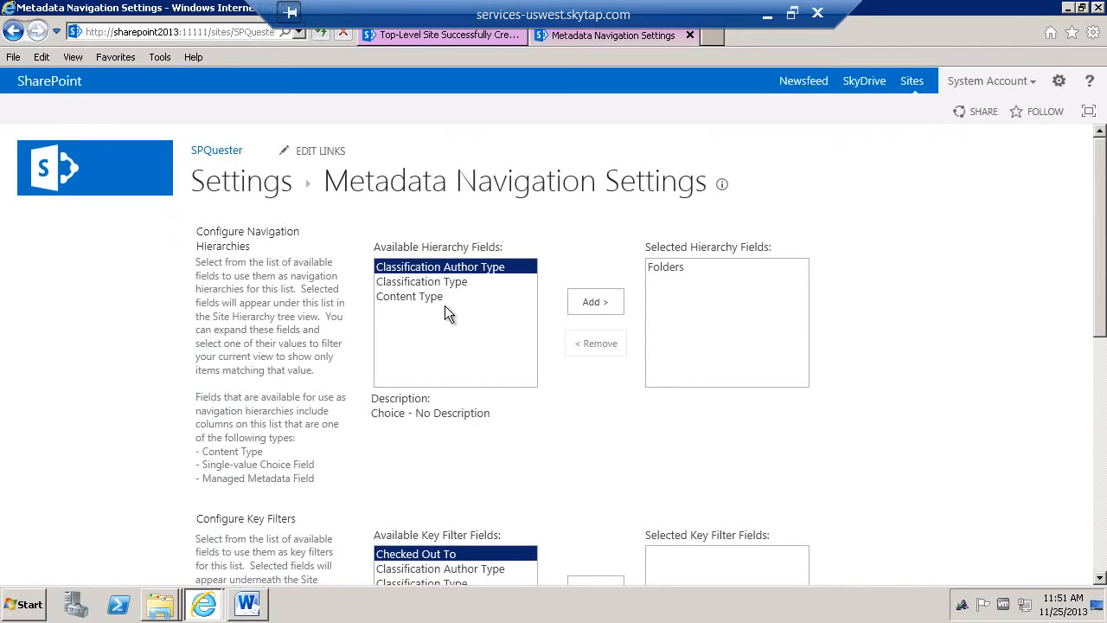
Replace Folders in the selected hierarchy fields with Content Type, Classification Type and Classification Author Type
click(679, 267)
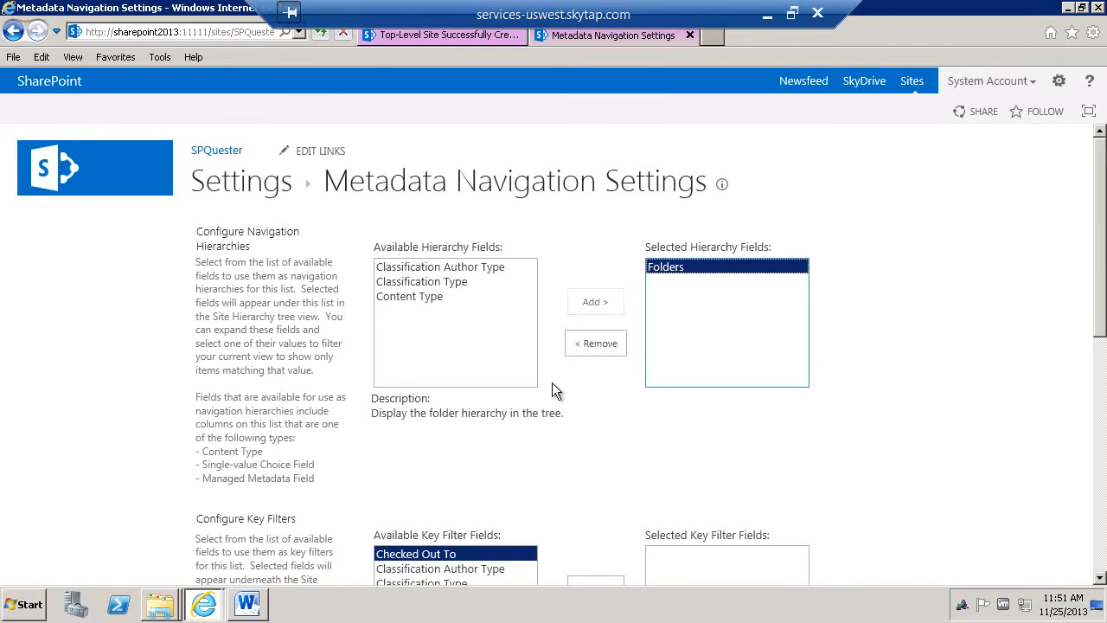
click(619, 346)
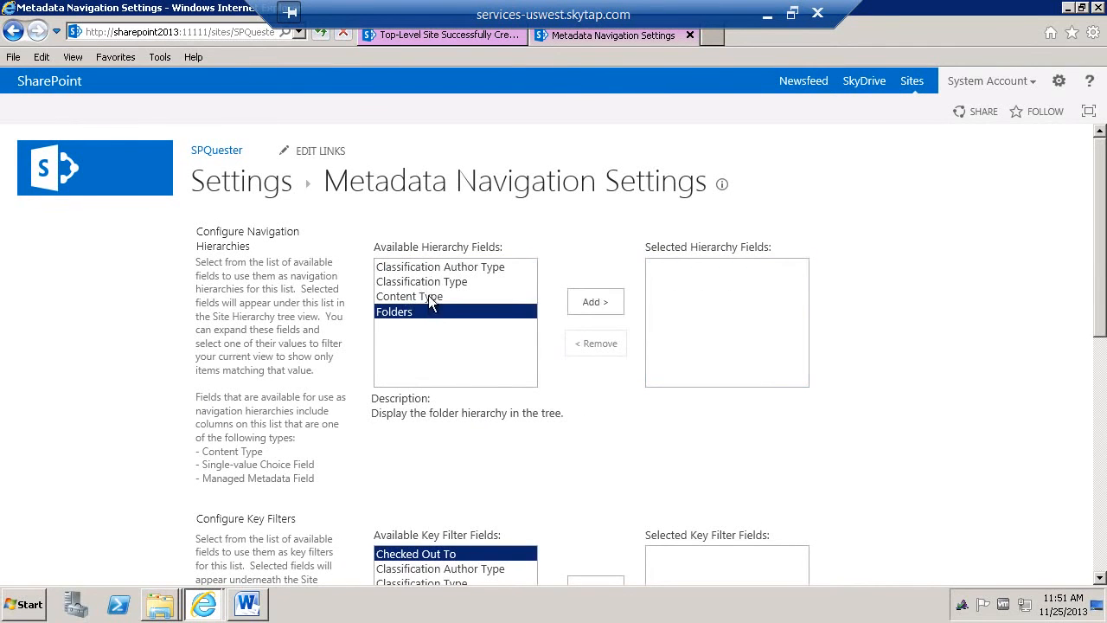
click(432, 296)
click(609, 301)
click(422, 282)
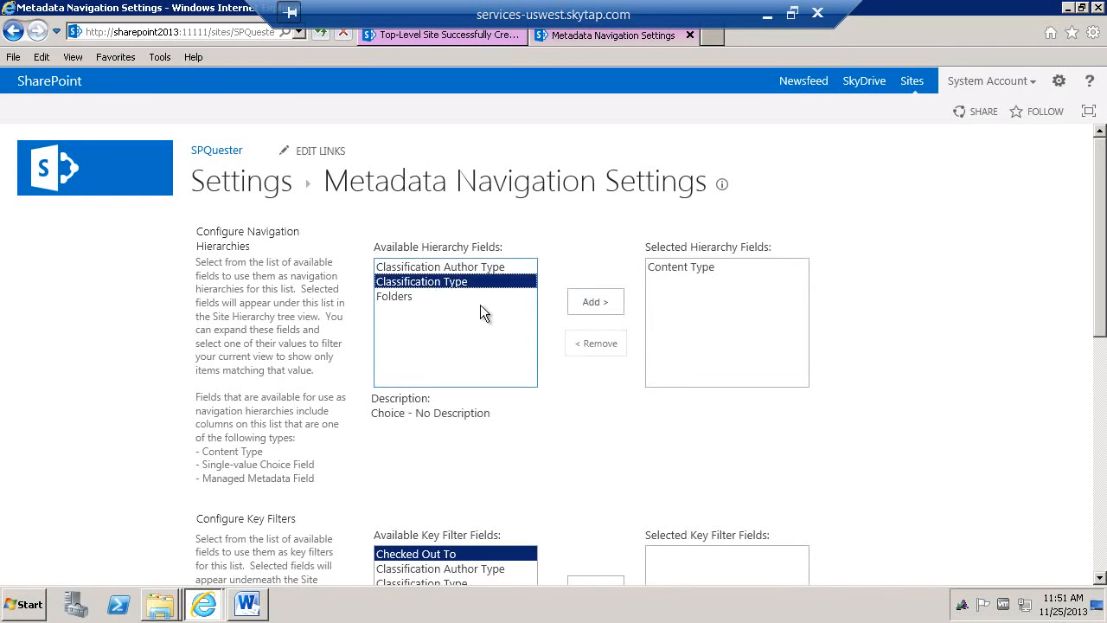
click(597, 301)
click(477, 268)
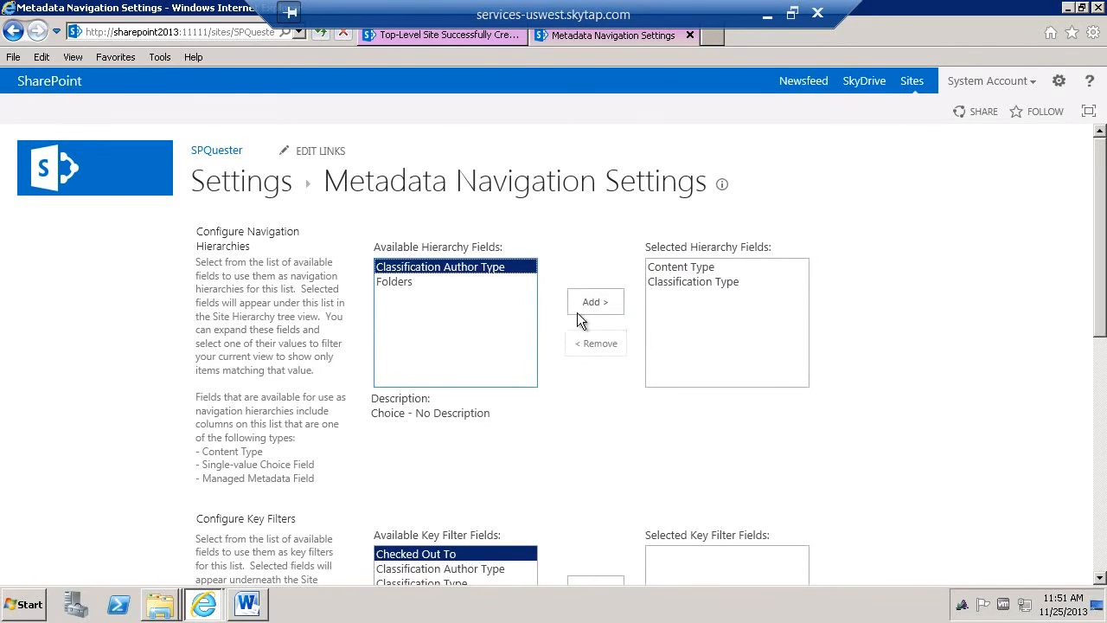
click(596, 302)
Add Classification Type, Classification Author Type, Content Type and Created By as key filter fields and save the navigation settings
scroll(617, 437, down, 3)
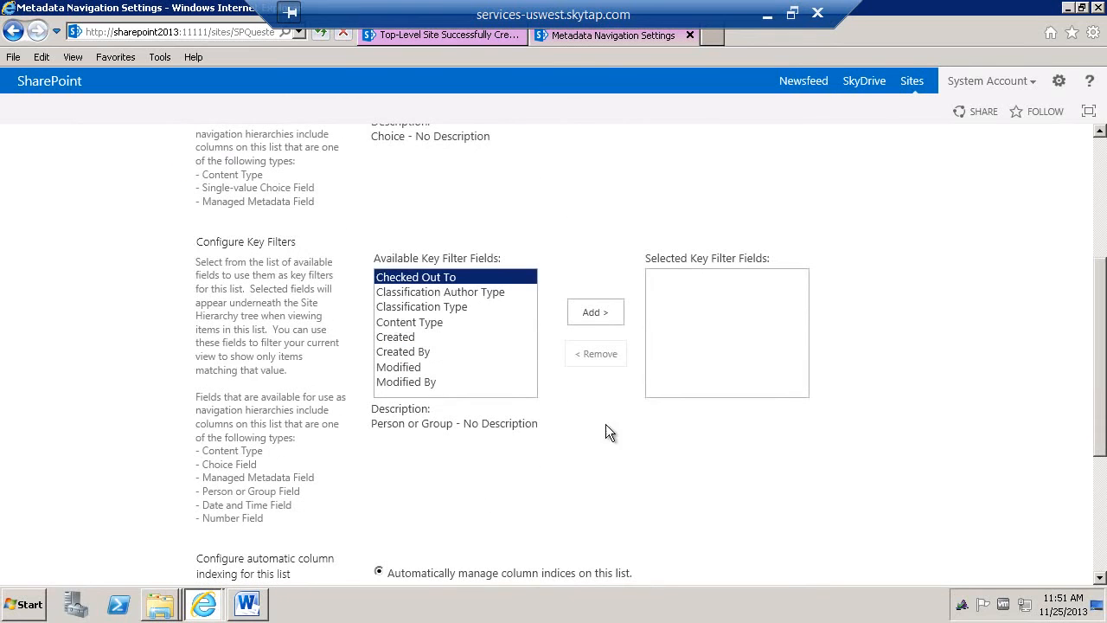
click(454, 306)
click(616, 314)
click(448, 293)
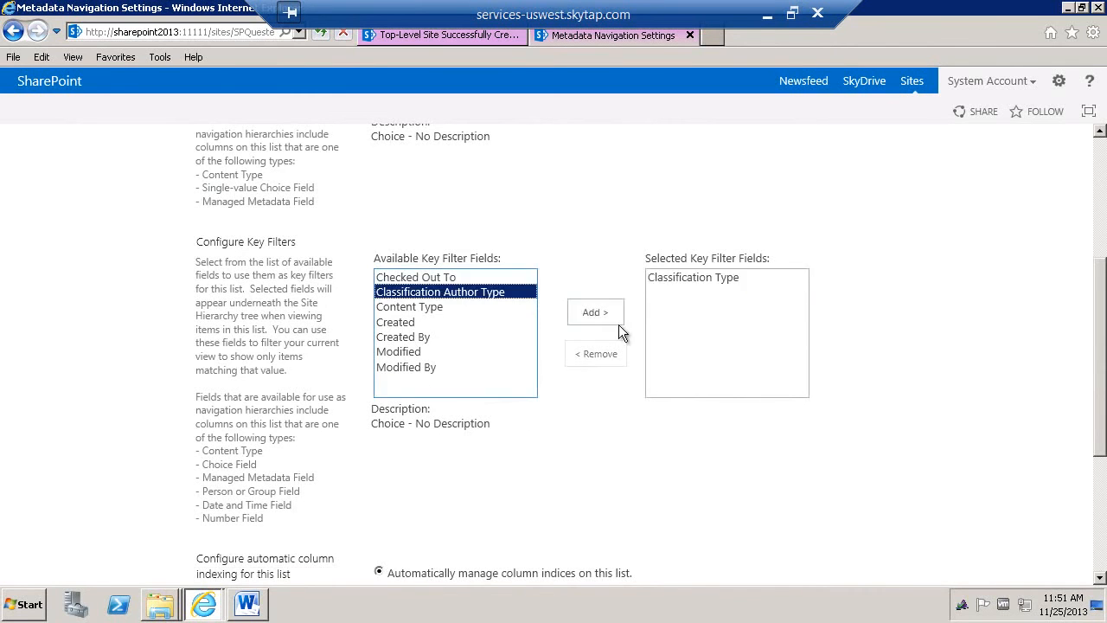
click(595, 312)
click(424, 294)
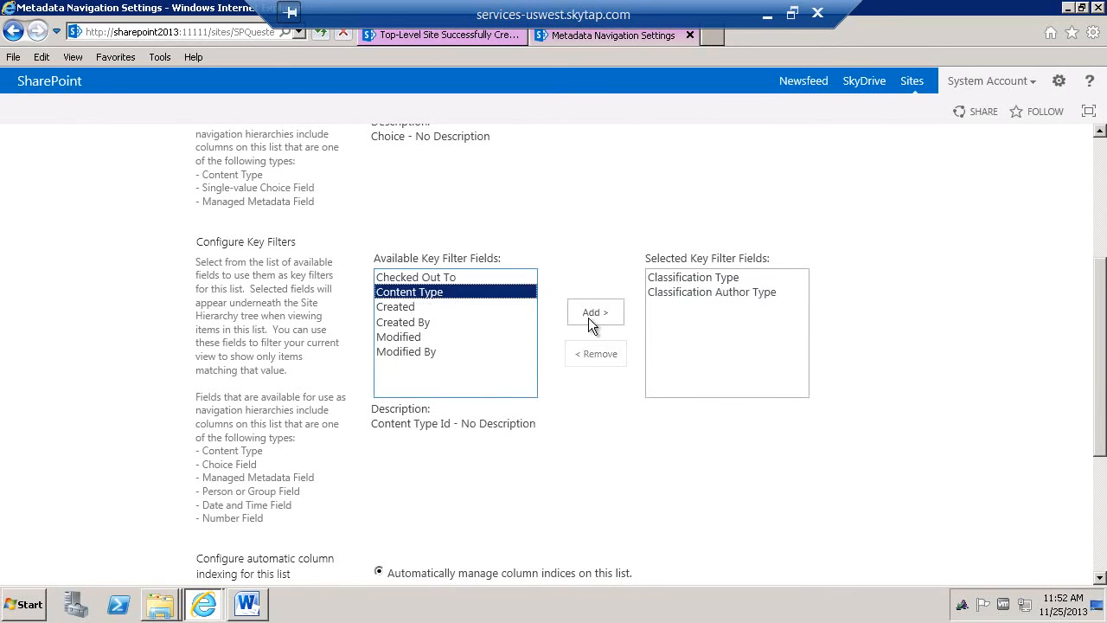
click(595, 312)
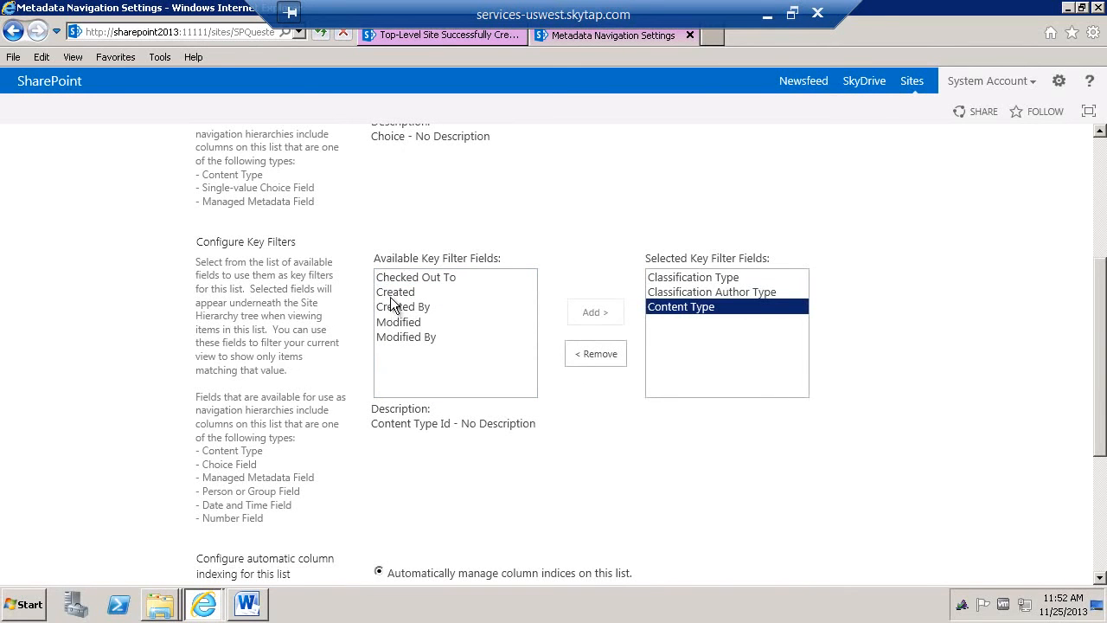
click(394, 306)
click(595, 313)
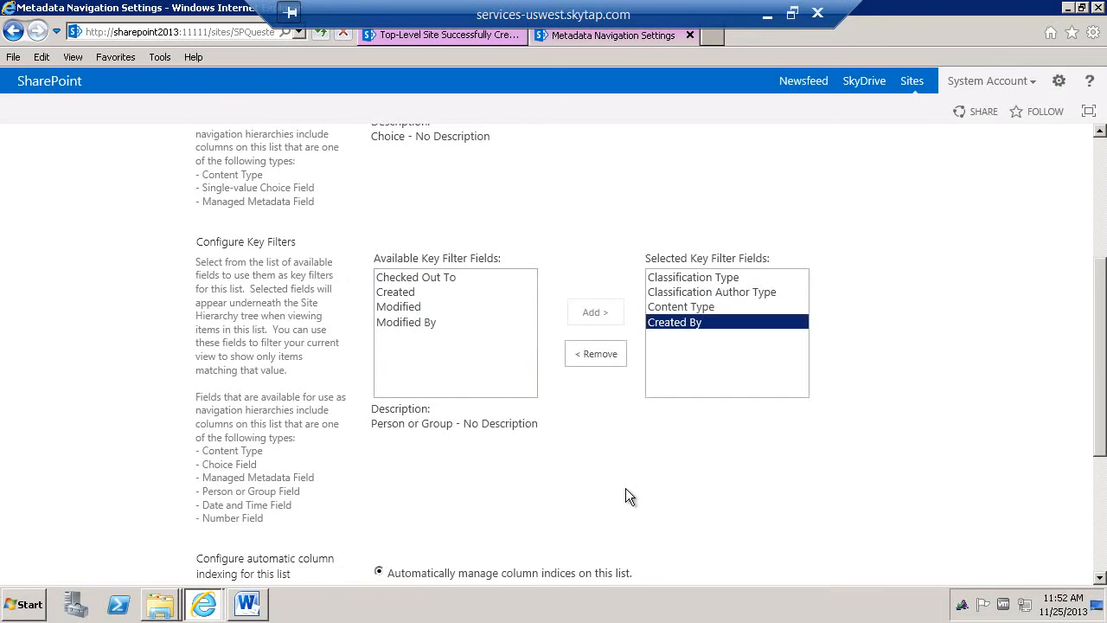
scroll(625, 488, down, 3)
click(690, 504)
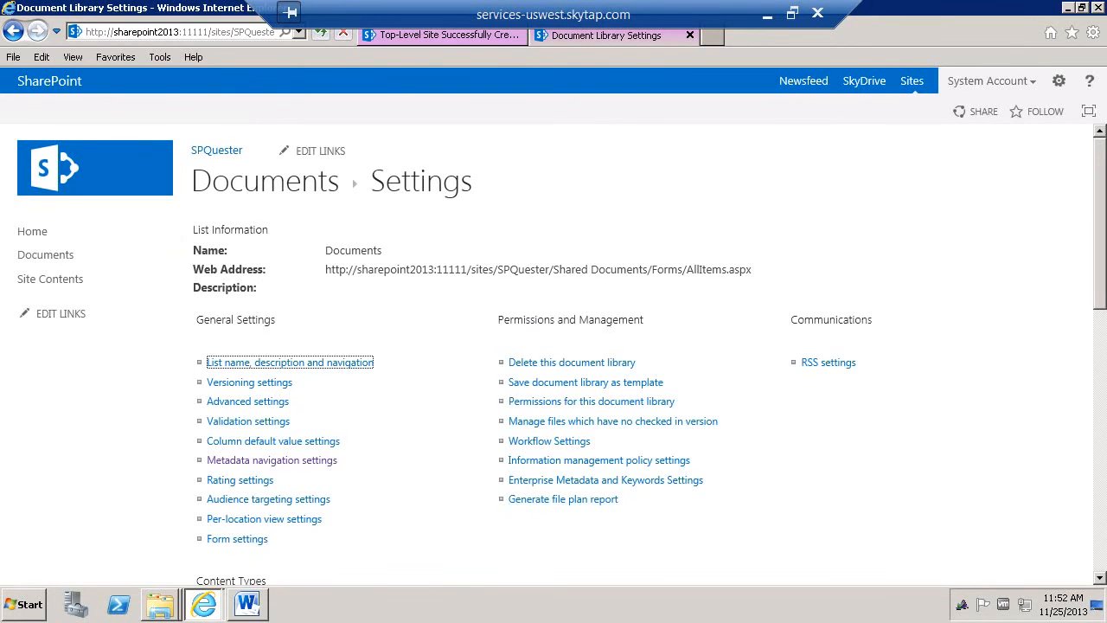
Expand the Content Type, Classification Type and Classification Author Type nodes in the Documents library's navigation tree
click(48, 255)
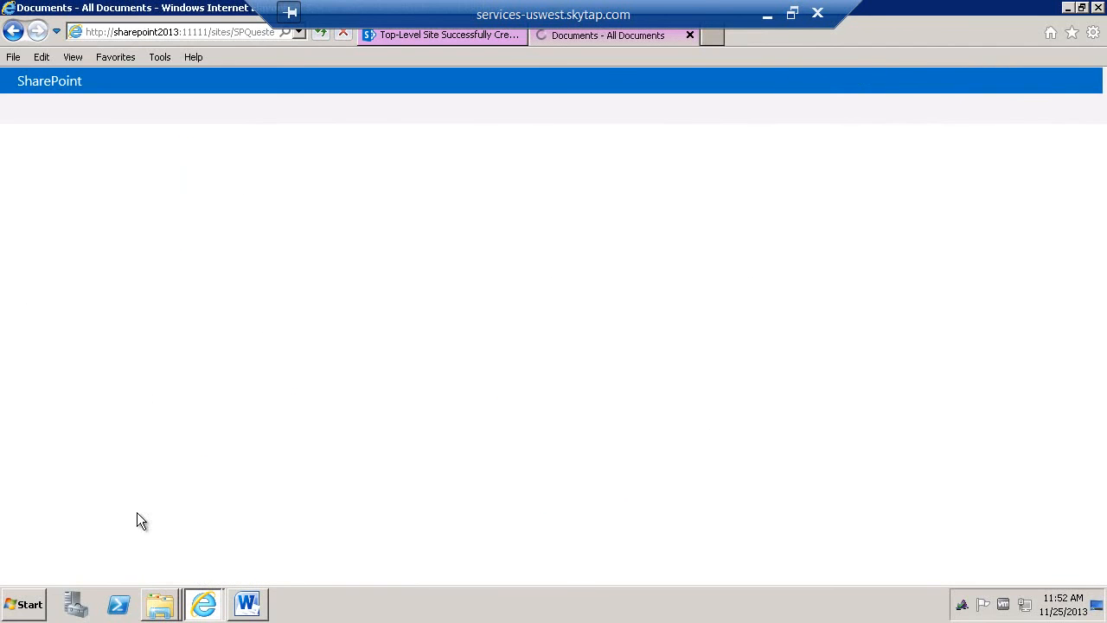
click(93, 401)
scroll(92, 397, up, 3)
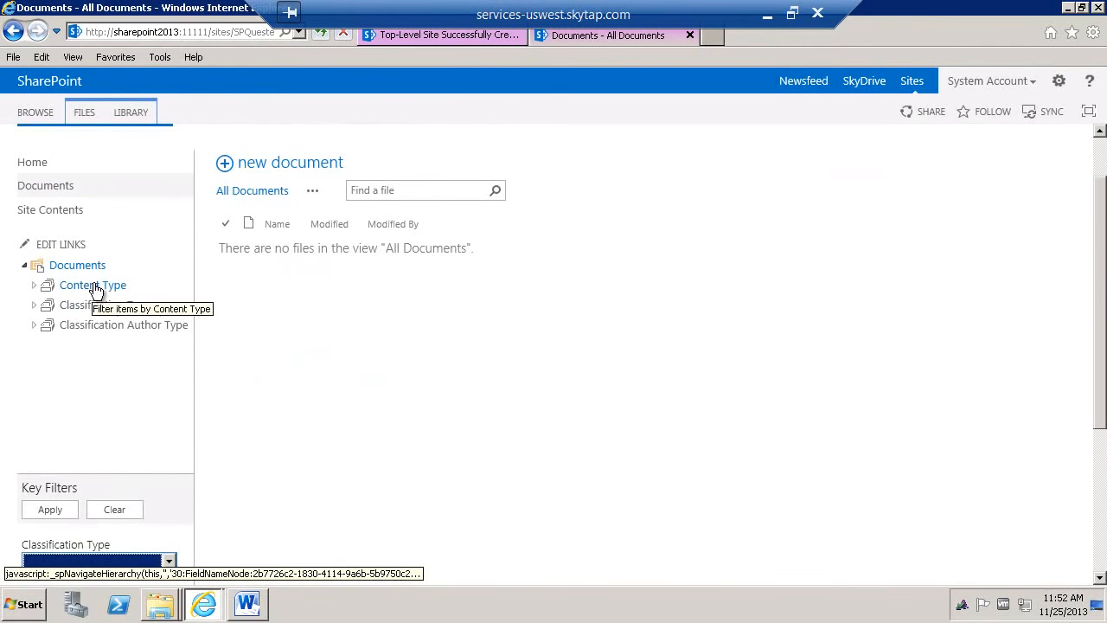
click(34, 285)
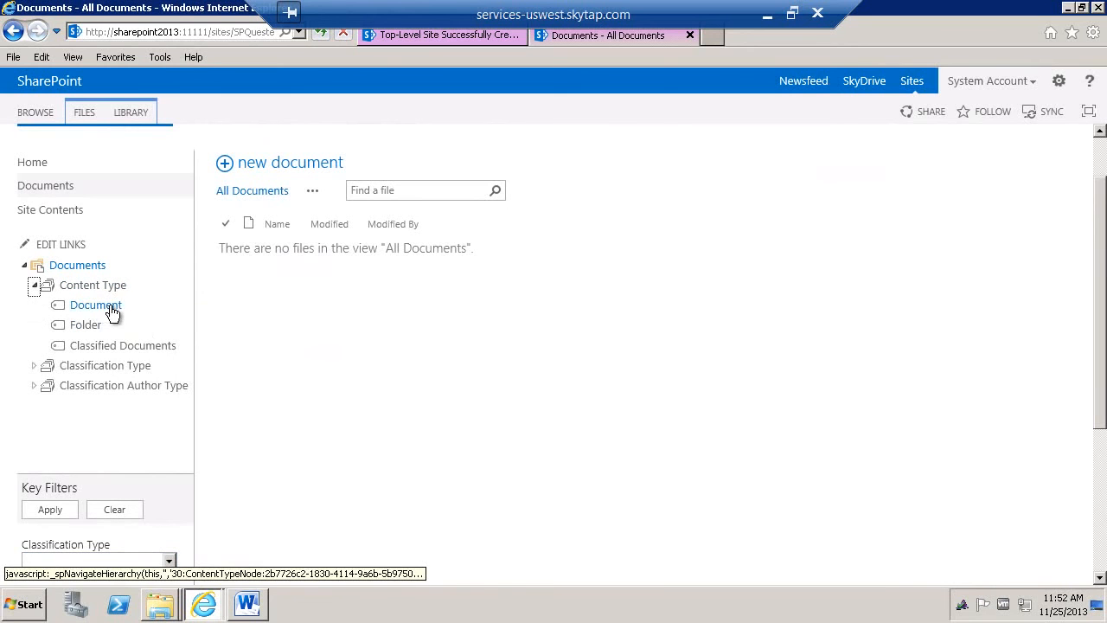
click(34, 366)
click(35, 446)
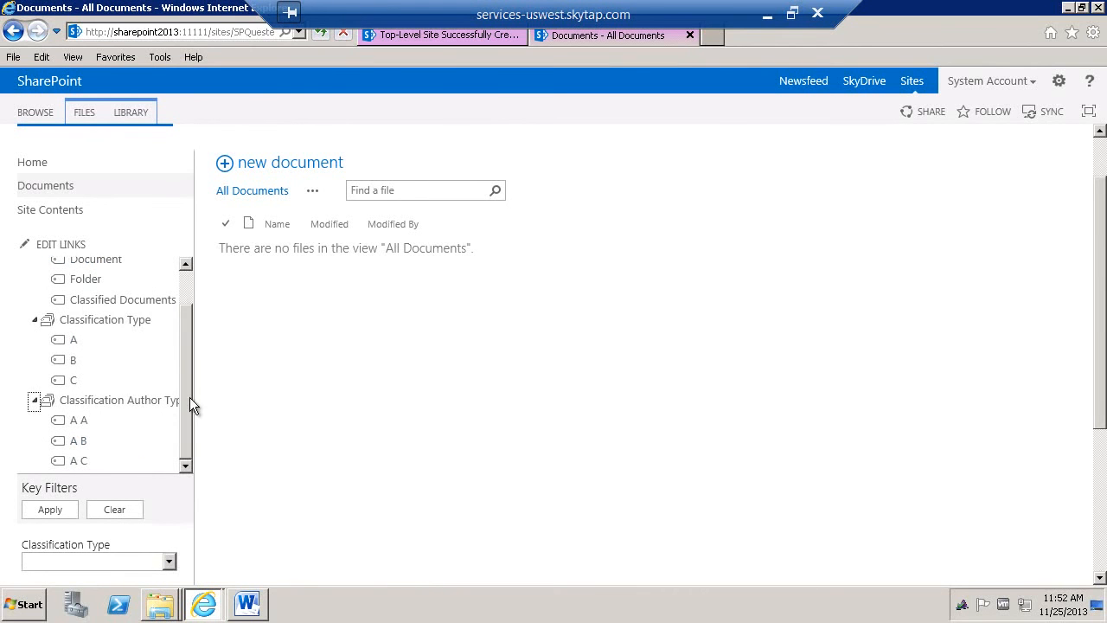
Check the Classification Type filter's choices and review the other key filters of the Documents library
click(168, 561)
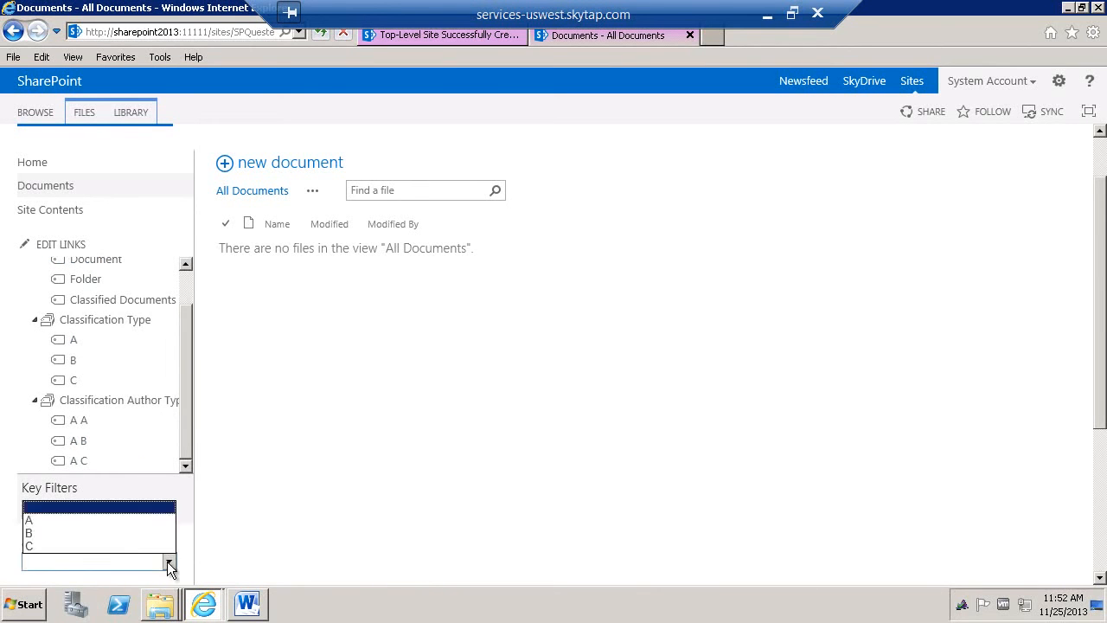
drag(1100, 354, 1100, 468)
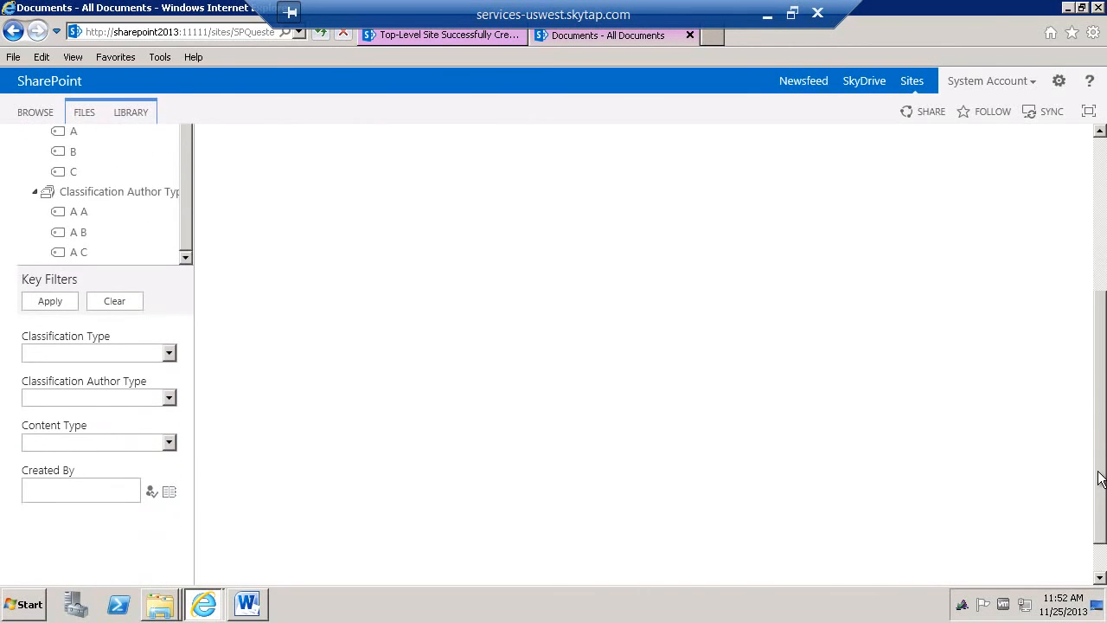
scroll(1100, 451, up, 3)
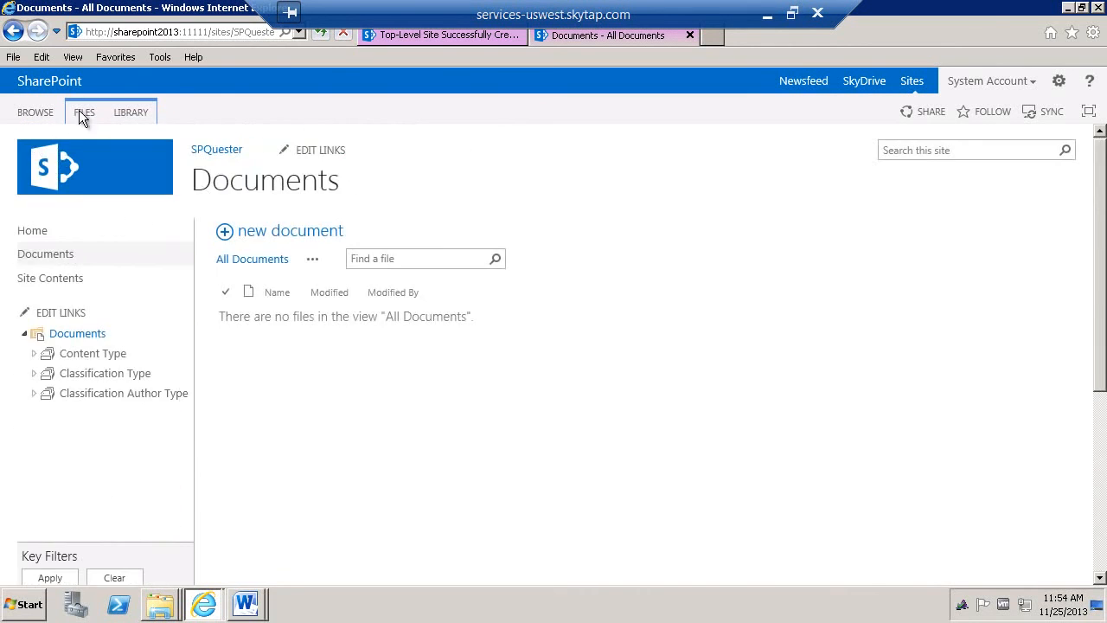
Upload pf_usermapping_file.csv from the Migration Suite folder to the Documents library
click(80, 113)
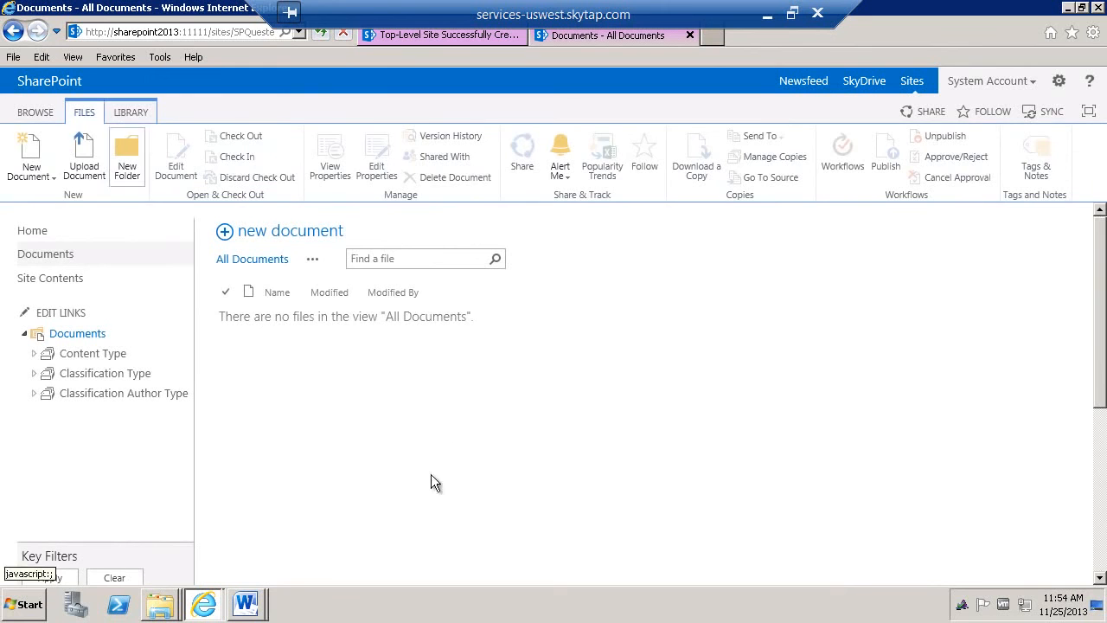
click(89, 177)
click(777, 291)
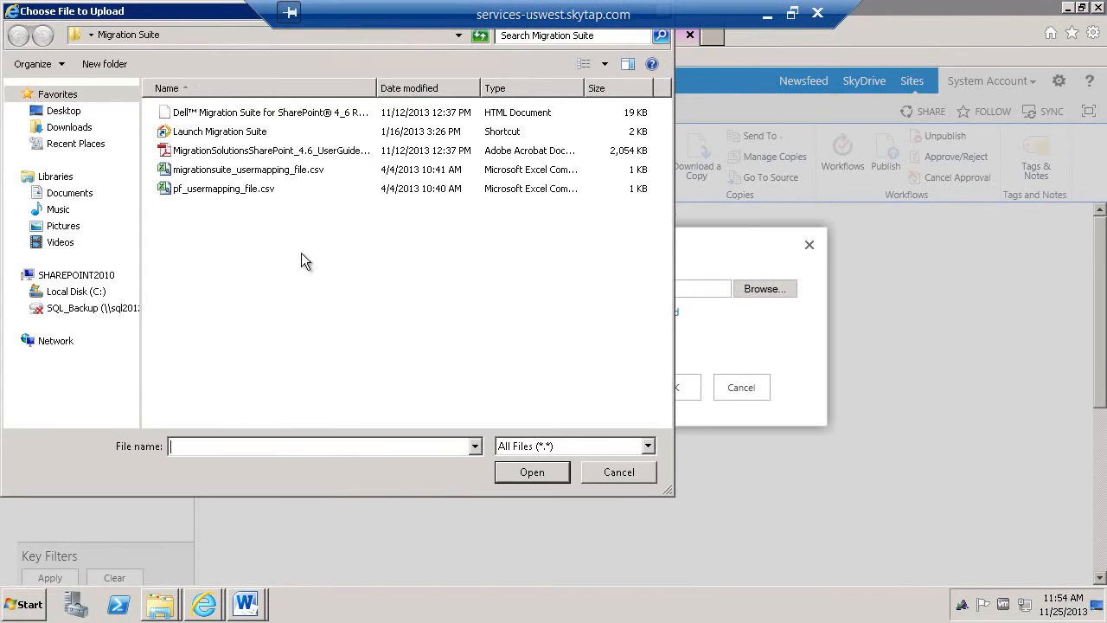
double_click(222, 188)
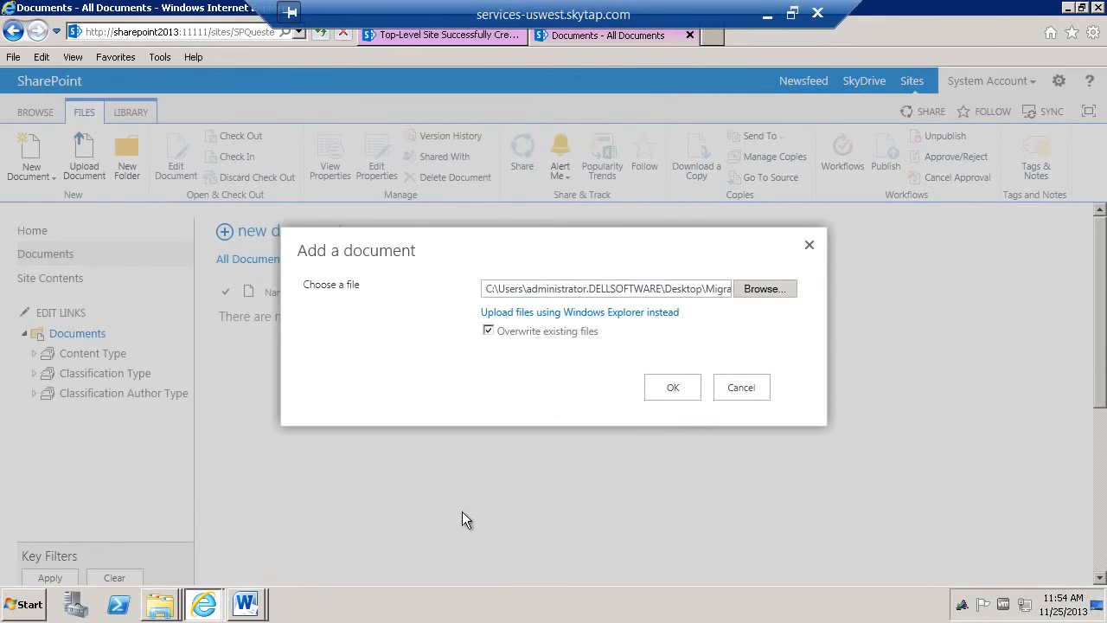
click(667, 390)
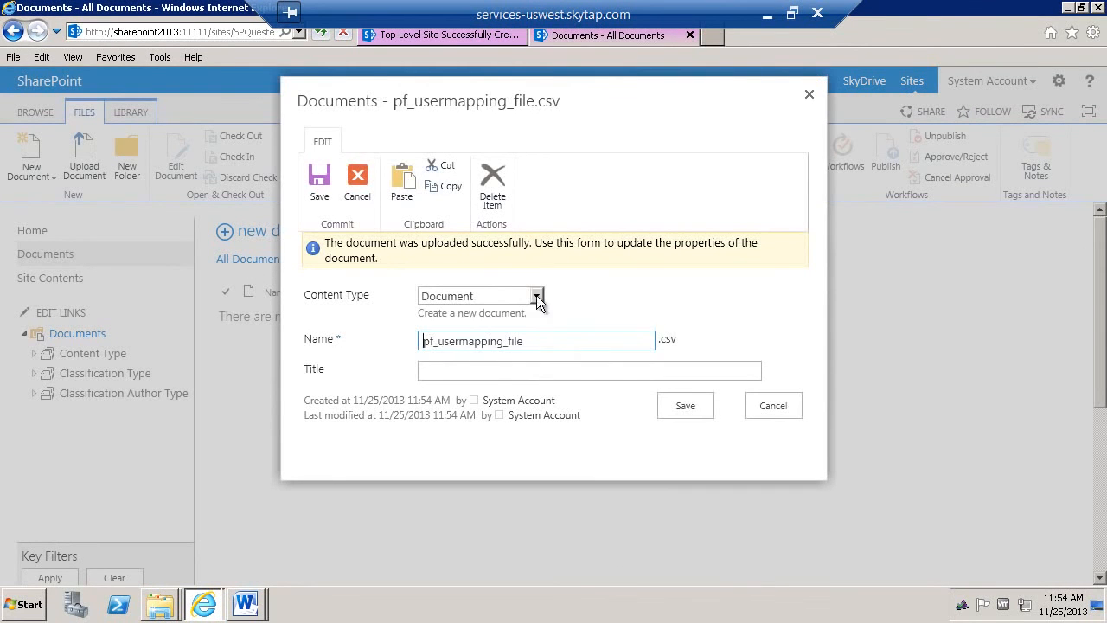
Assign the uploaded file the Classified Documents content type, with Classification Type A and Classification Author Type A A
click(537, 296)
click(489, 326)
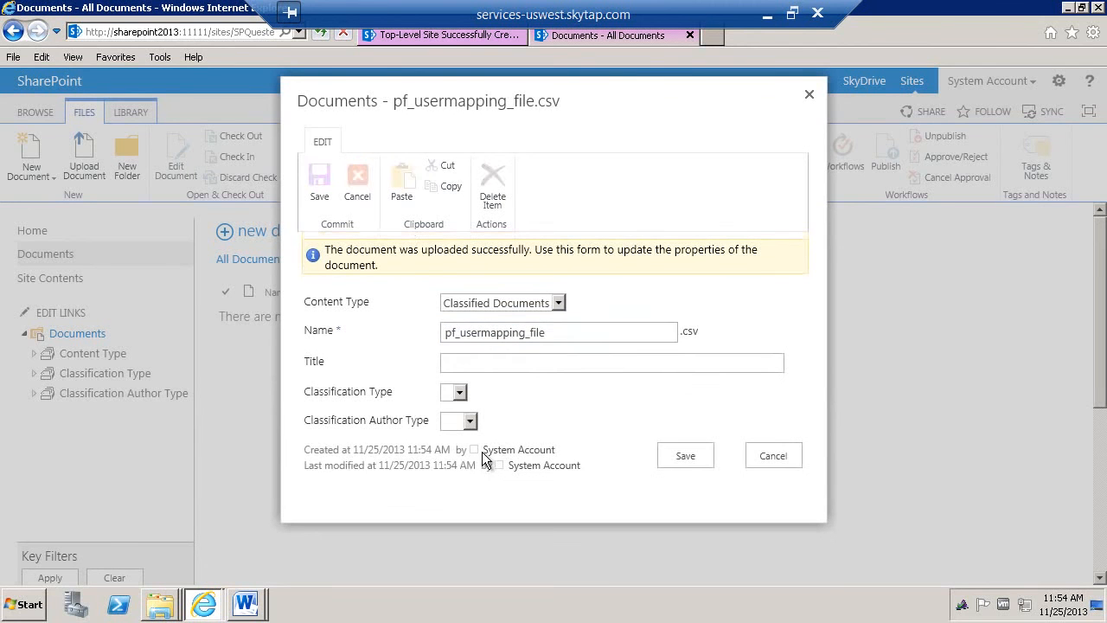
click(459, 385)
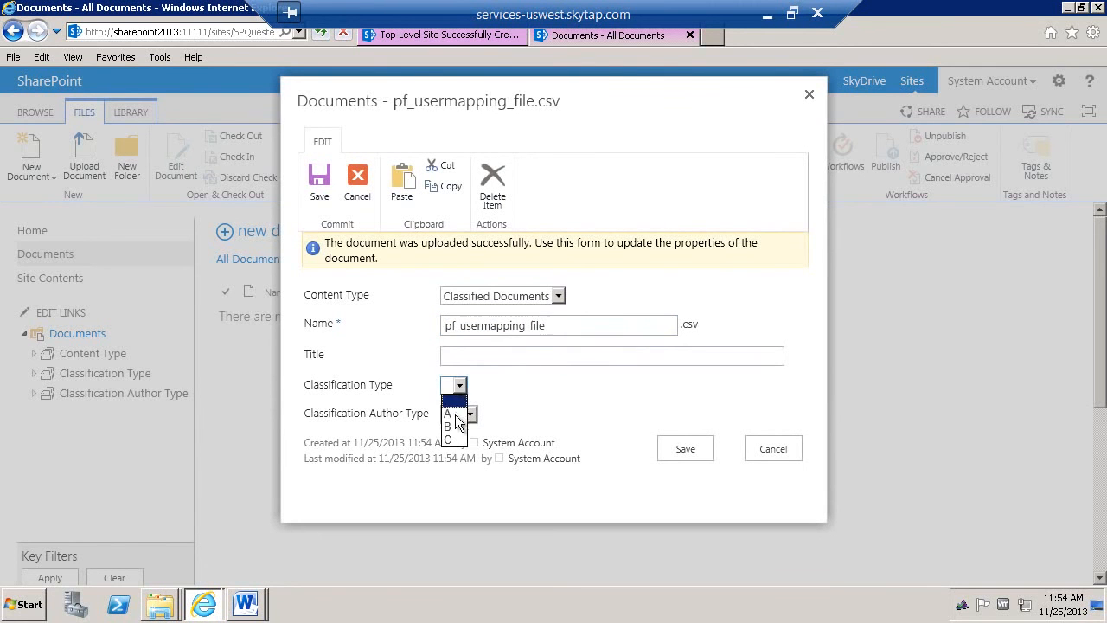
click(451, 414)
click(470, 414)
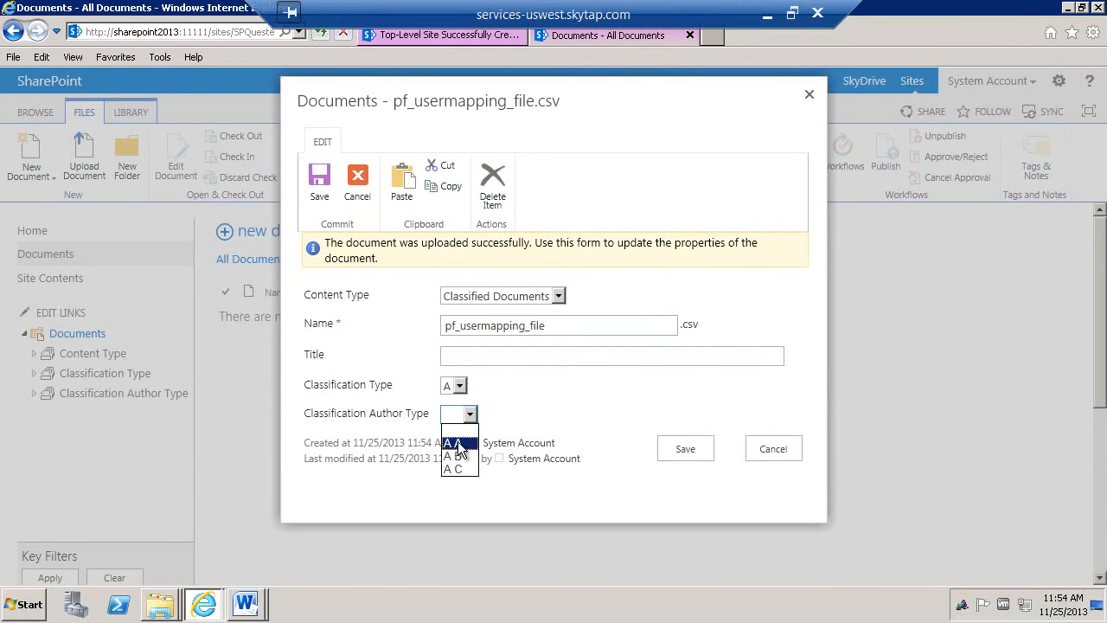
click(454, 443)
Copy the file name pf_usermapping_file into the Title field and save the document's properties
click(492, 357)
drag(555, 329, 280, 328)
key(ctrl+c)
click(477, 356)
key(ctrl+v)
click(701, 457)
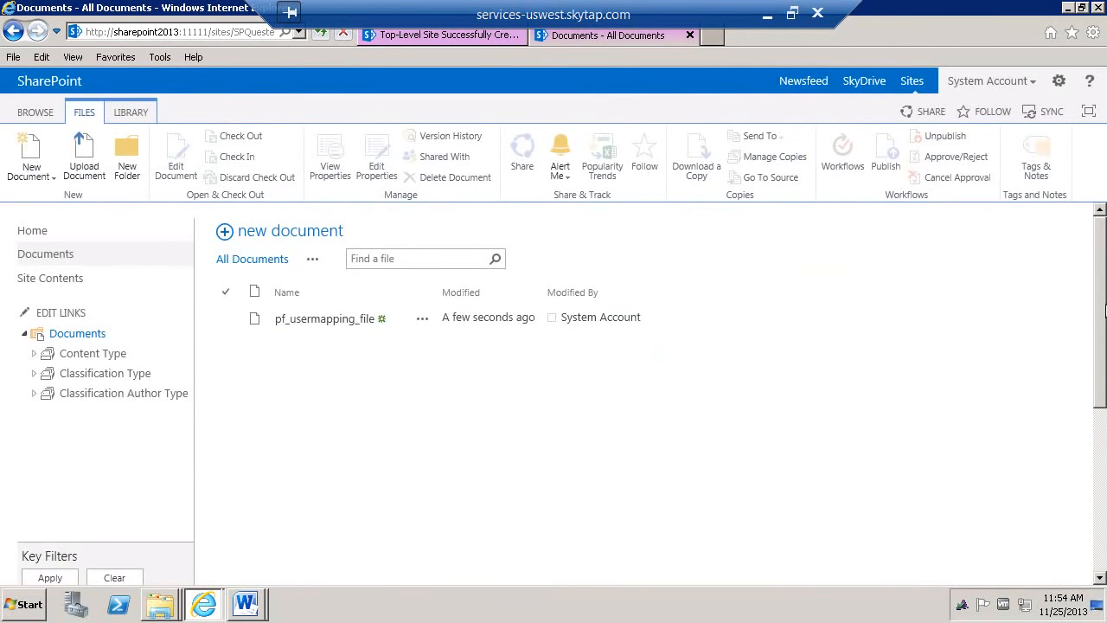
Filter the Documents library by the Classified Documents content type using the key filters
drag(1100, 308, 1100, 429)
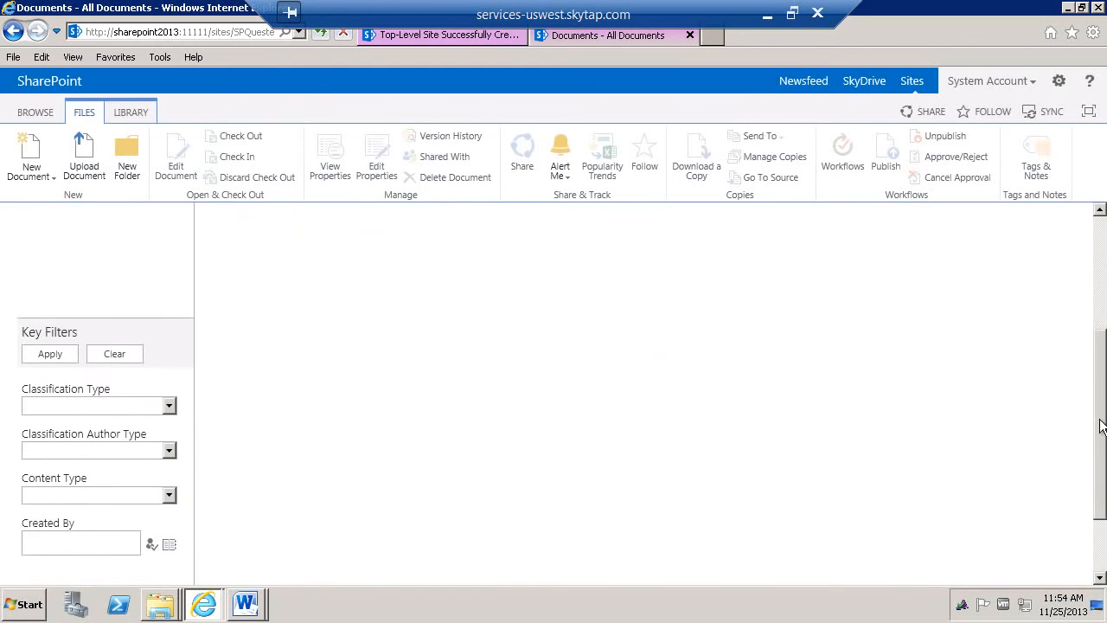
click(169, 489)
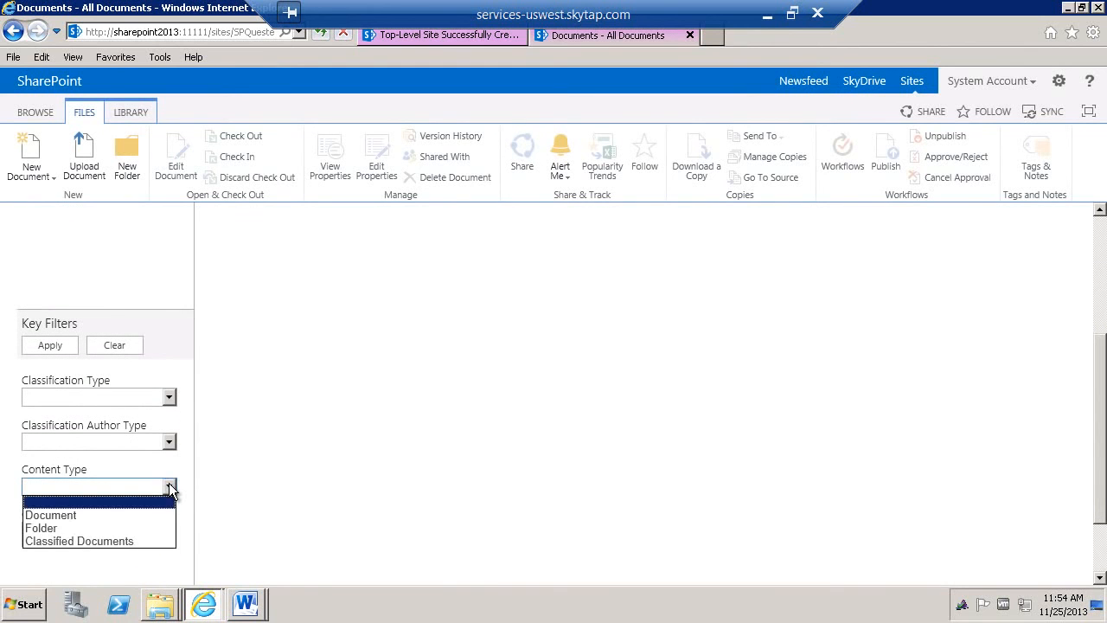
click(112, 539)
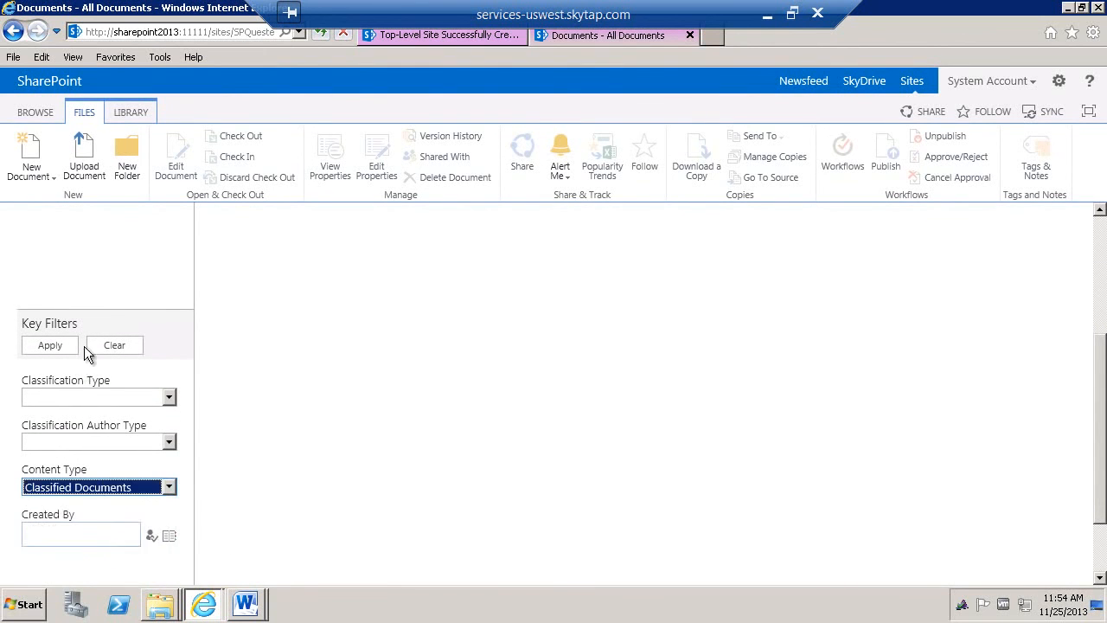
click(51, 345)
Add Classification Type A and Classification Author Type A B to the key filters and apply them
scroll(429, 389, down, 5)
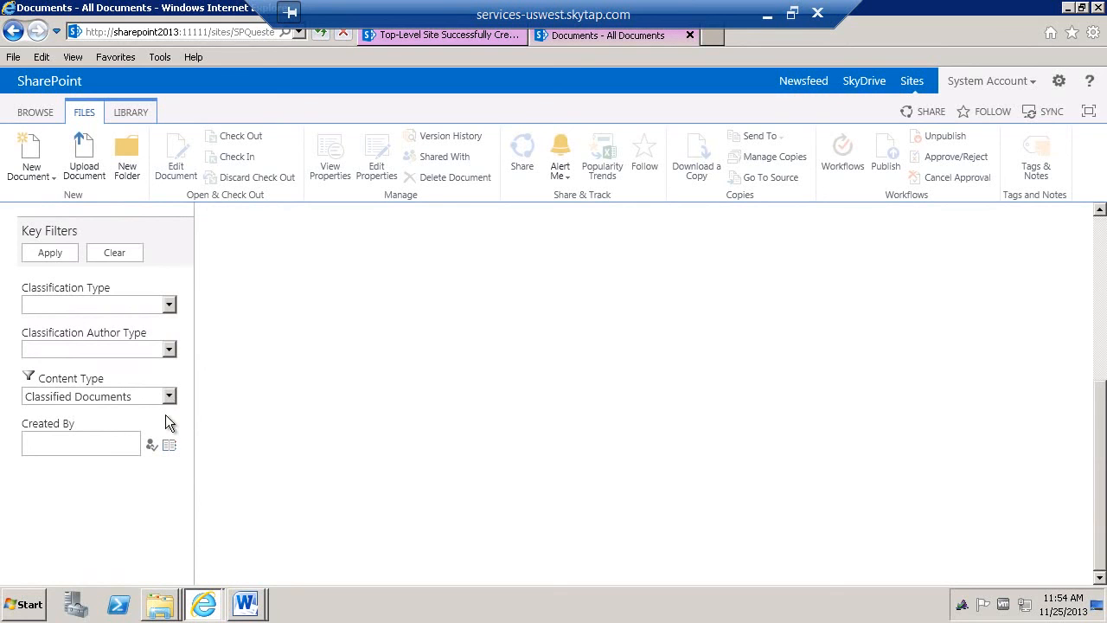
click(168, 305)
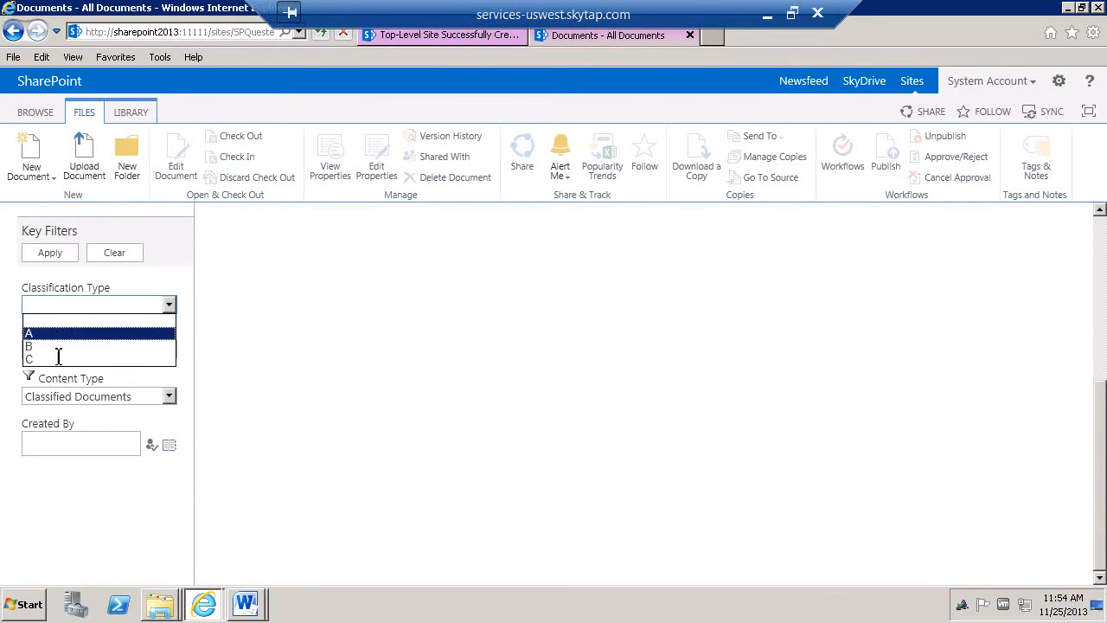
click(56, 333)
click(169, 351)
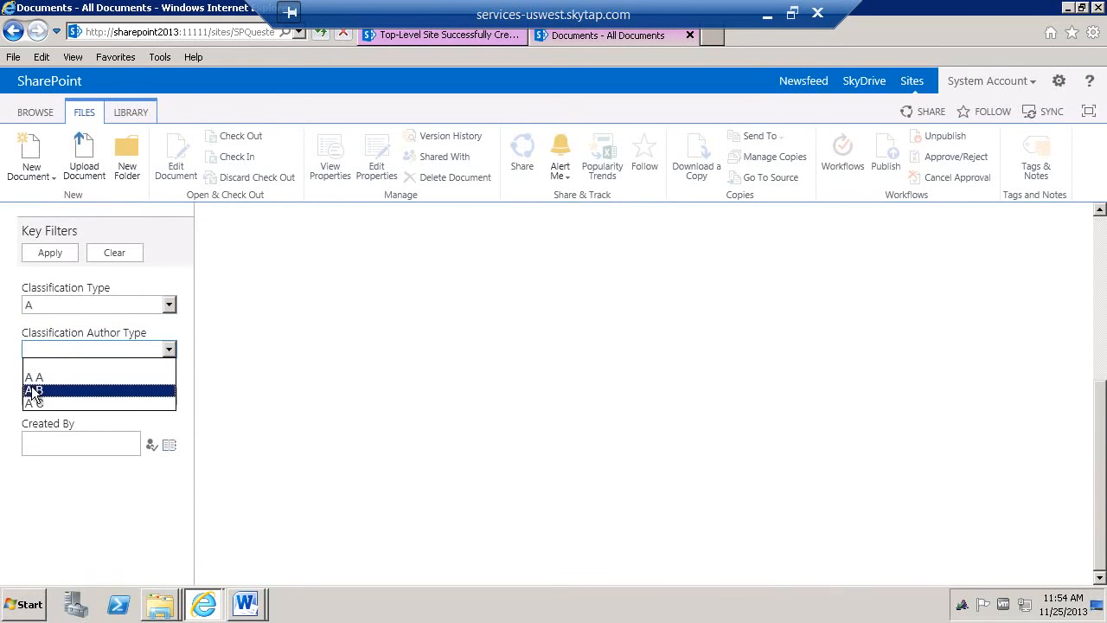
click(35, 388)
click(57, 255)
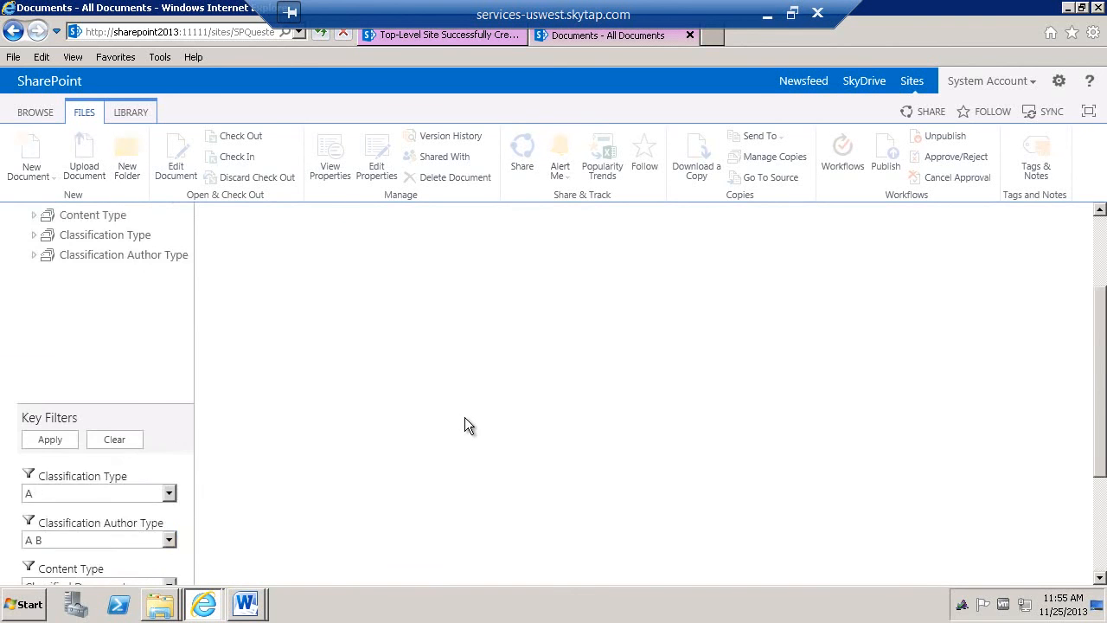
Change the Classification Author Type key filter to A A, apply it and review the filtered library
scroll(464, 417, down, 3)
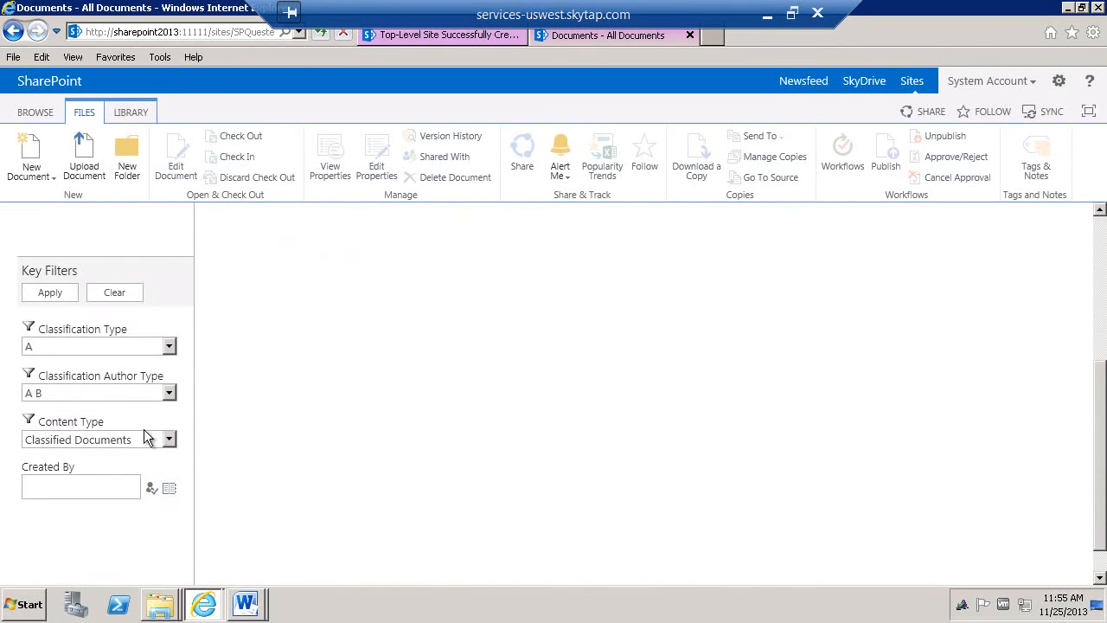
click(168, 393)
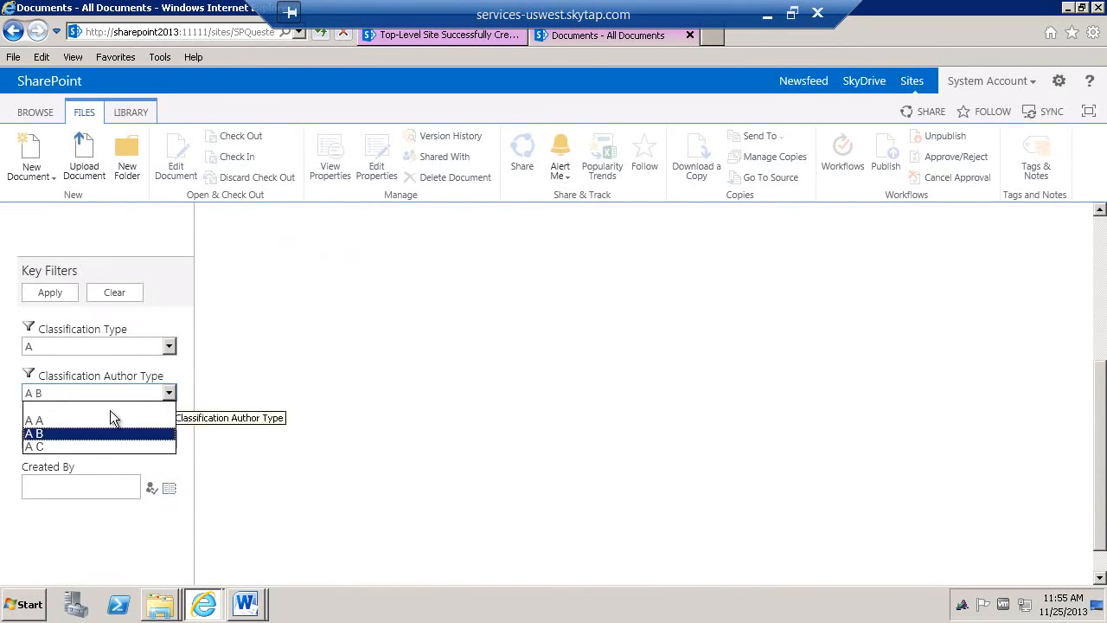
click(42, 420)
click(49, 293)
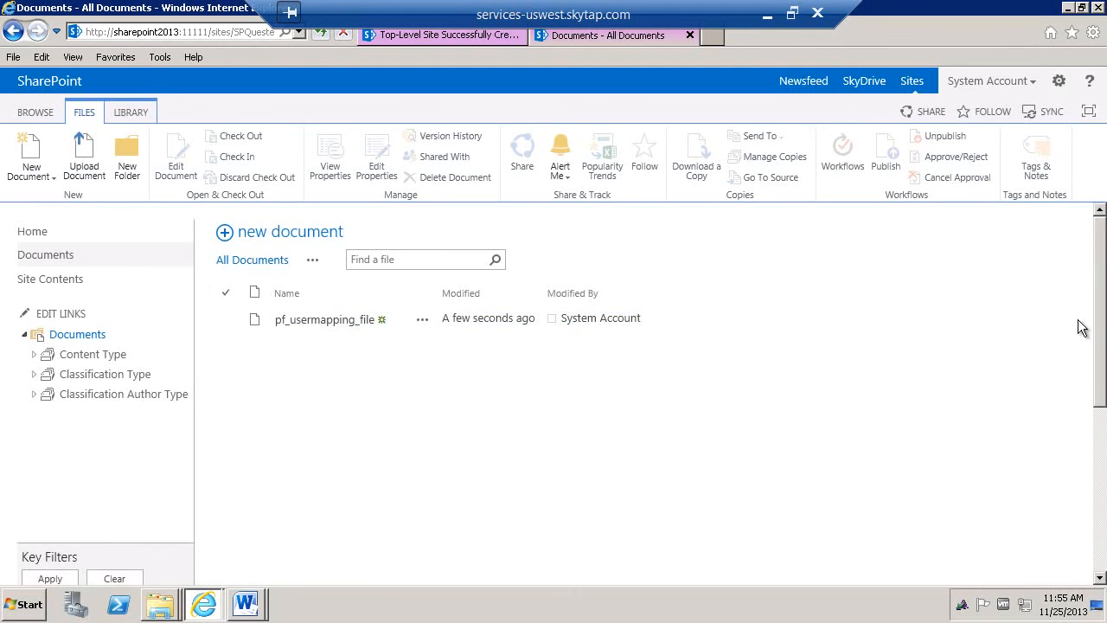
drag(1104, 320, 1105, 523)
drag(1106, 484, 1106, 471)
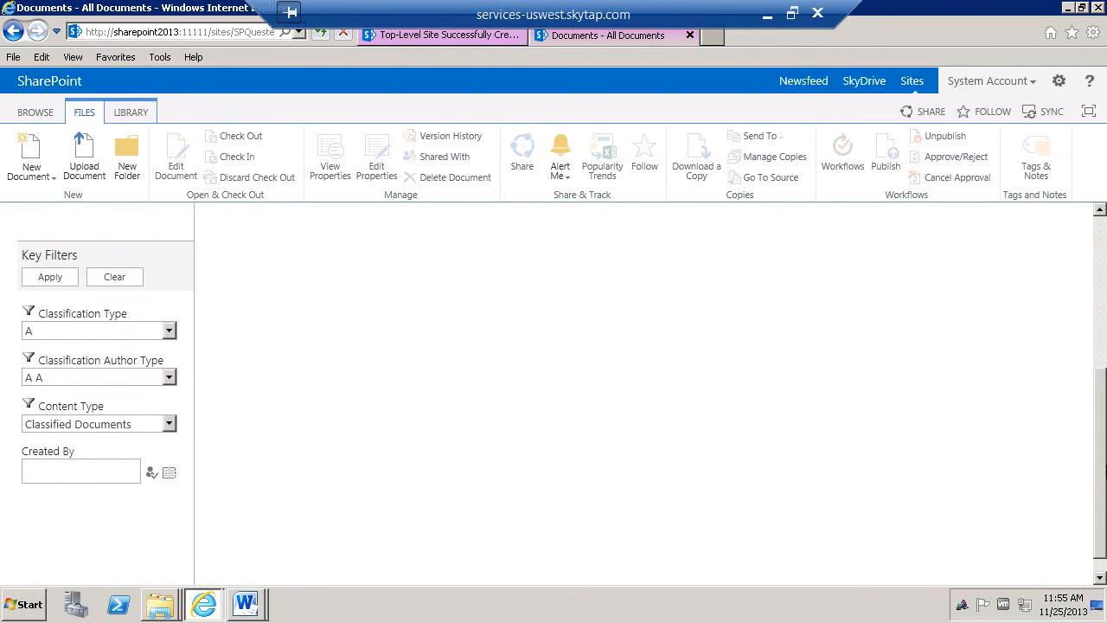